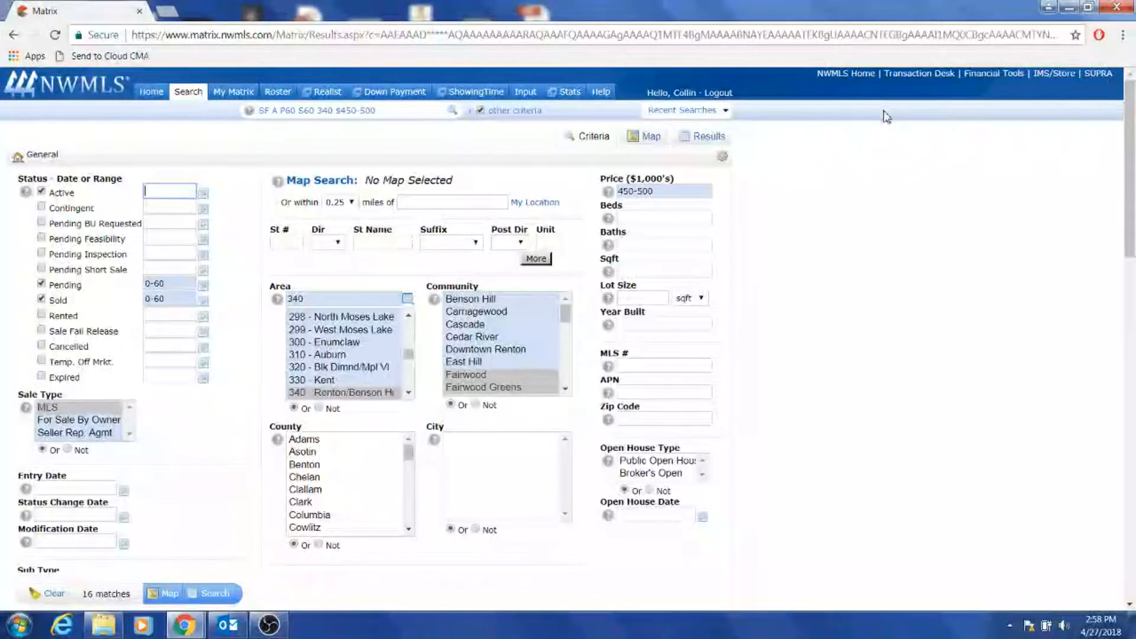
Run the Matrix search, check all 16 resulting listings, and start an email of them.
{"action": "left_click", "coordinate": [223, 601]}
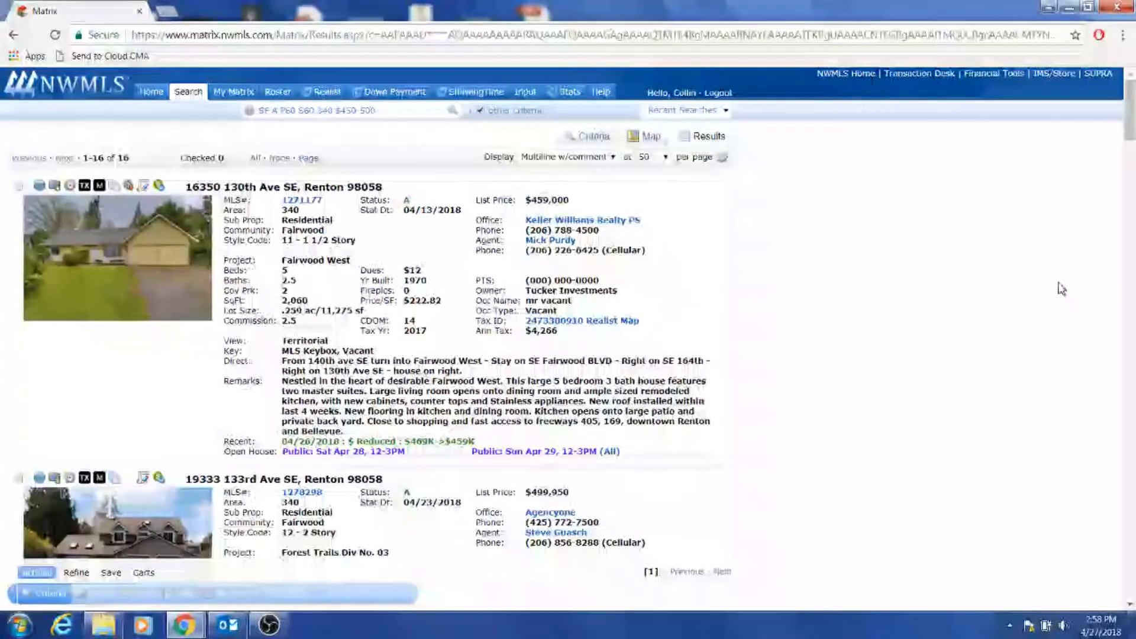
{"action": "mouse_move", "coordinate": [1133, 119]}
{"action": "left_mouse_down"}
{"action": "mouse_move", "coordinate": [1134, 428]}
{"action": "mouse_move", "coordinate": [1133, 113]}
{"action": "left_mouse_up"}
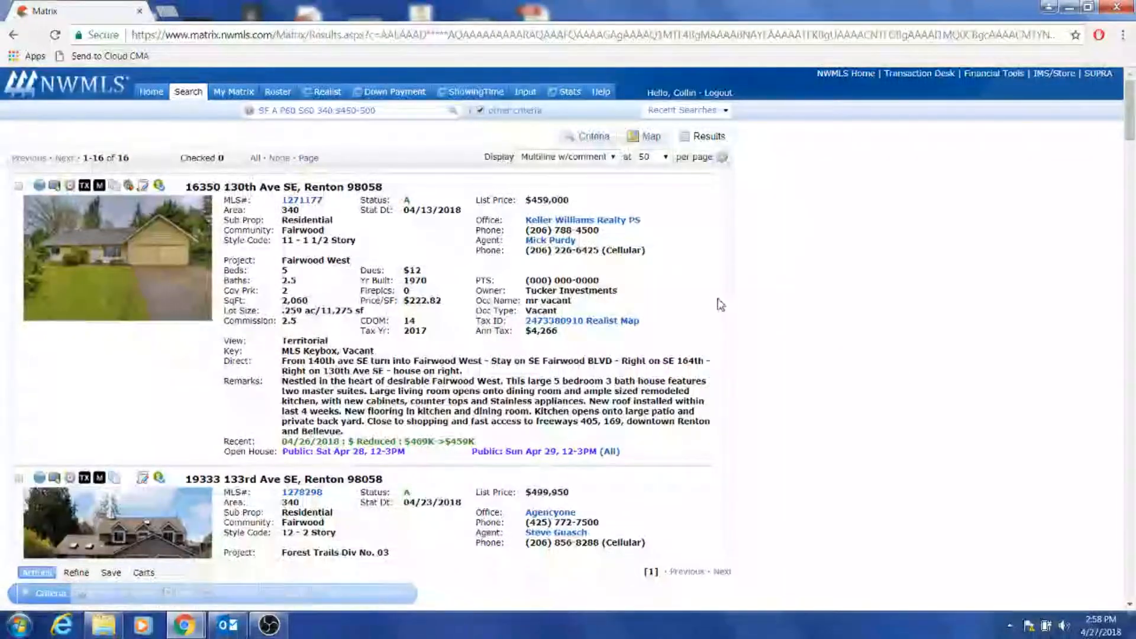
{"action": "left_click", "coordinate": [256, 161]}
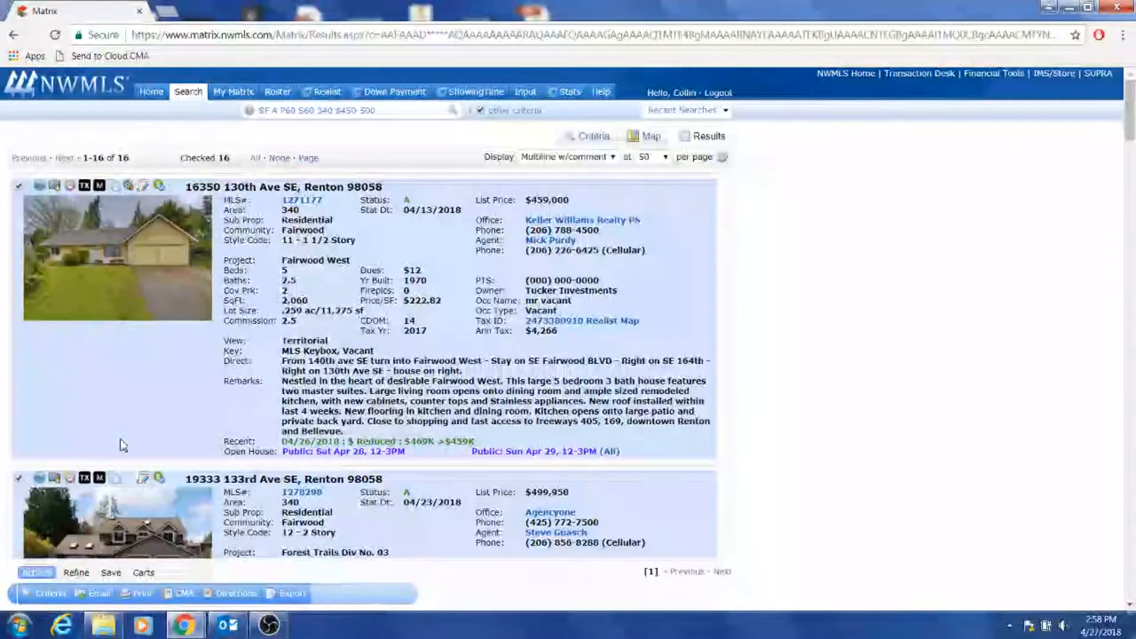
{"action": "left_click", "coordinate": [90, 597]}
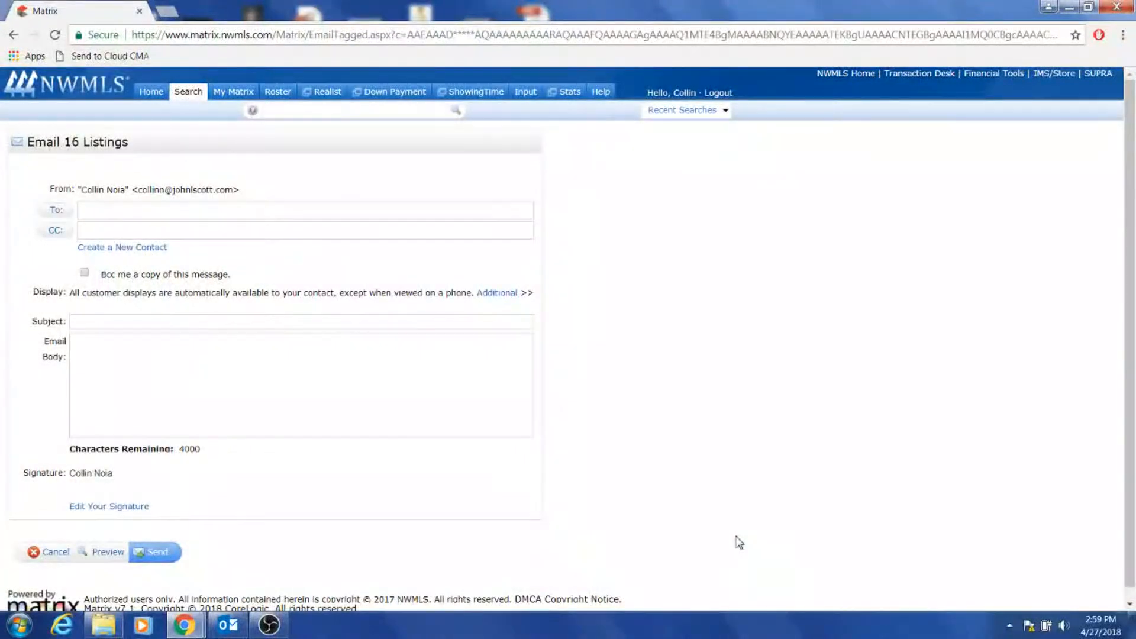
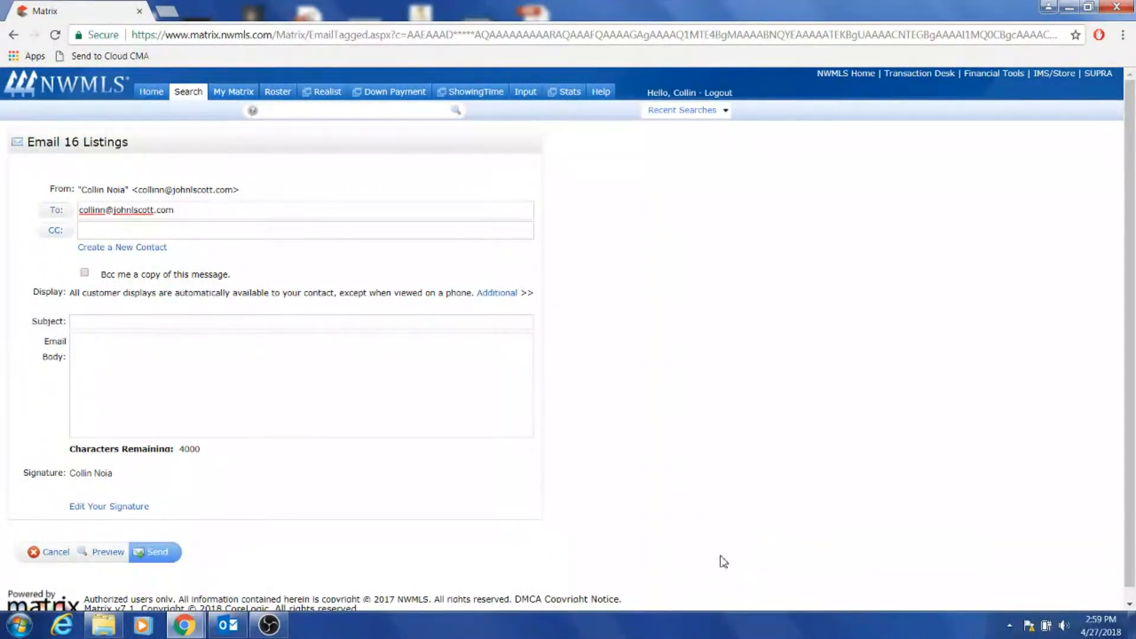
Address the listings email to your own address with the subject 'Simpson Home Valuation'.
{"action": "left_click", "coordinate": [422, 328]}
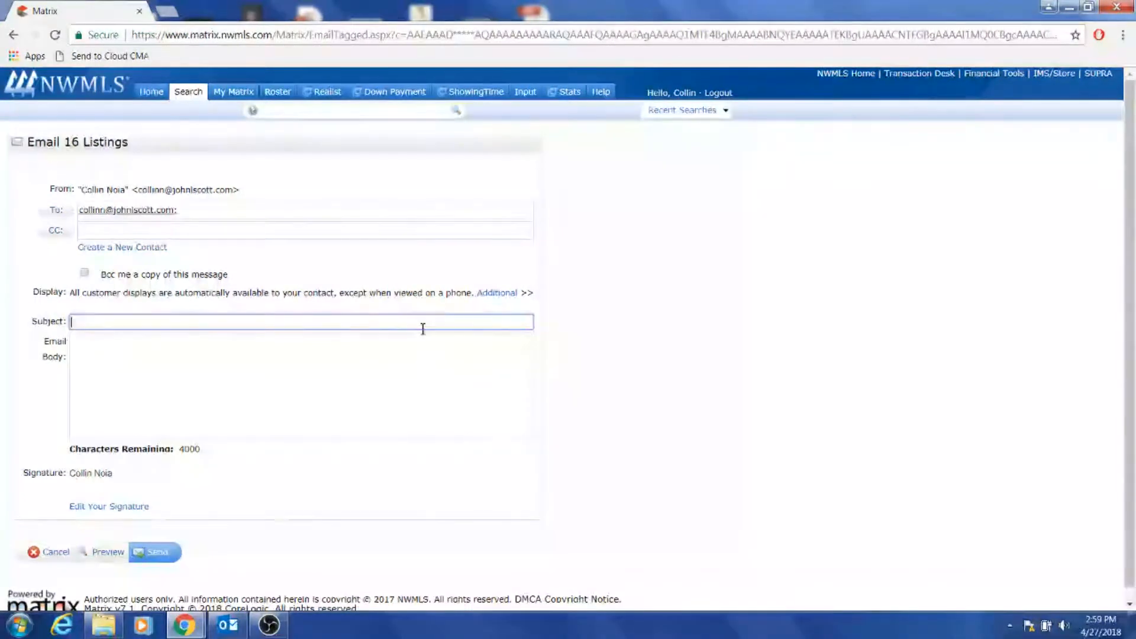
{"action": "type", "text": "Sim"}
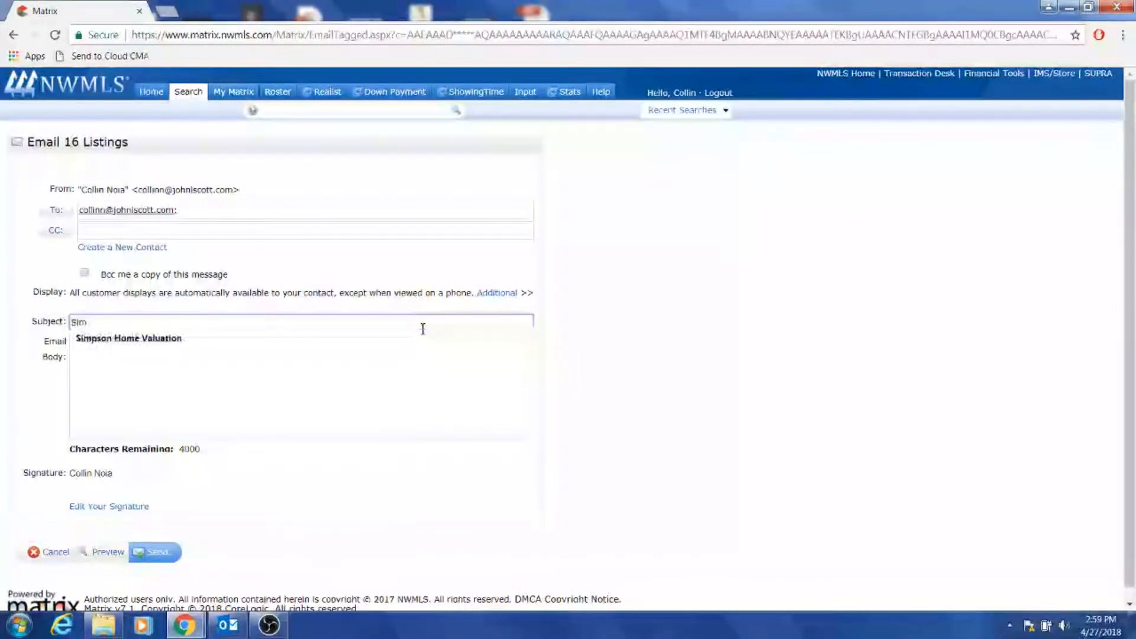
{"action": "key", "text": "Down"}
{"action": "key", "text": "Return"}
Write the body 'Home Vaoluation.' and send the 16-listing email.
{"action": "left_click", "coordinate": [343, 416]}
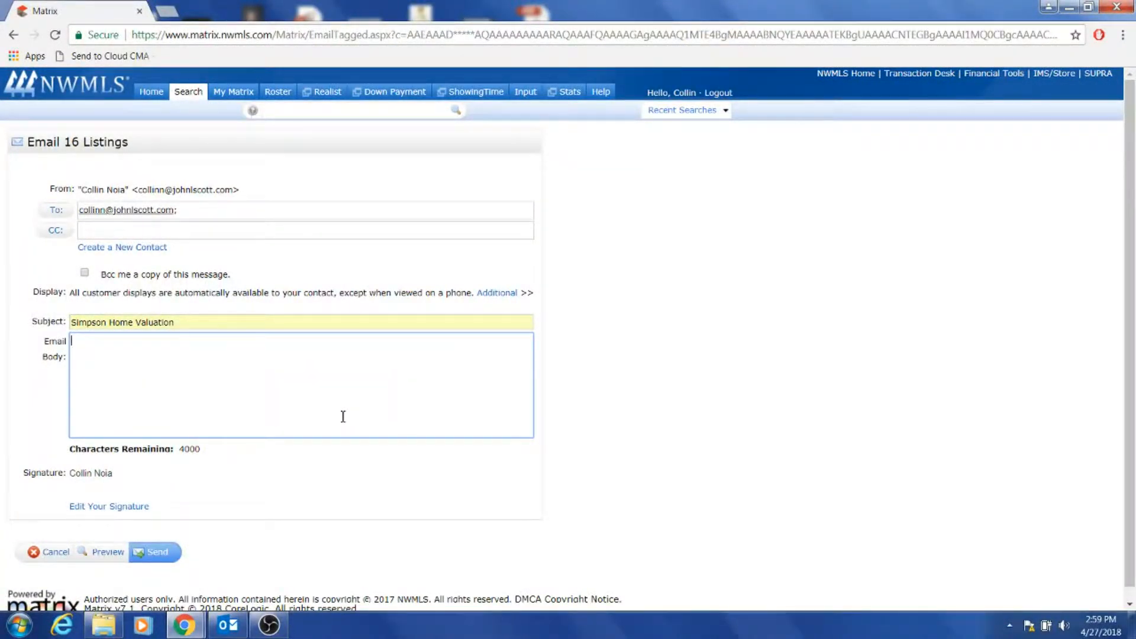
{"action": "type", "text": "Home Vaoluation."}
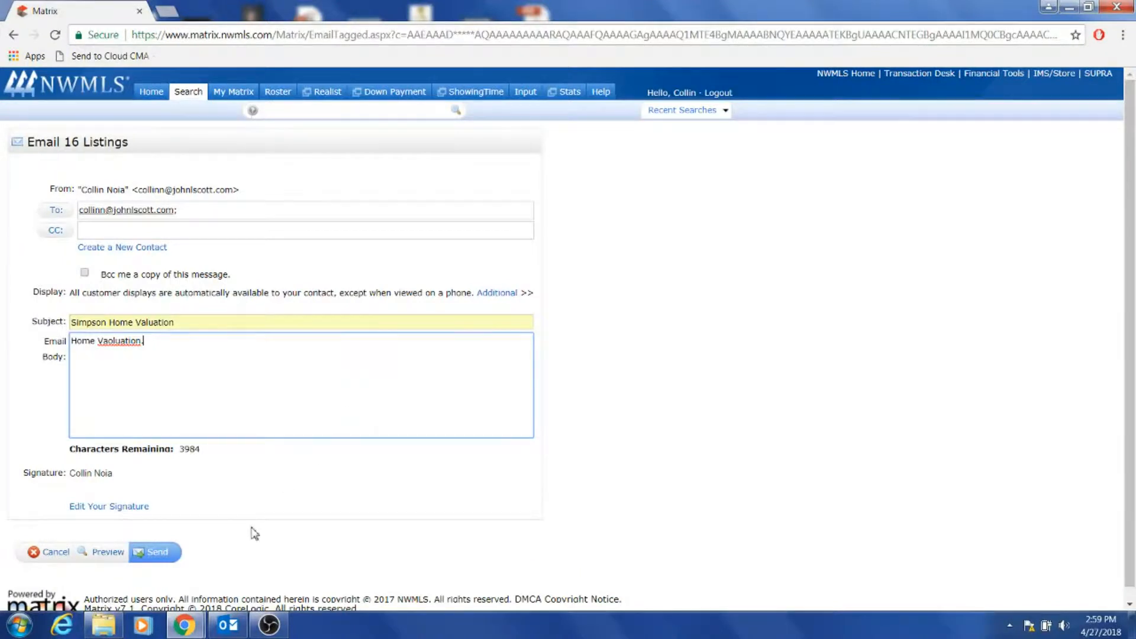
{"action": "left_click", "coordinate": [152, 553]}
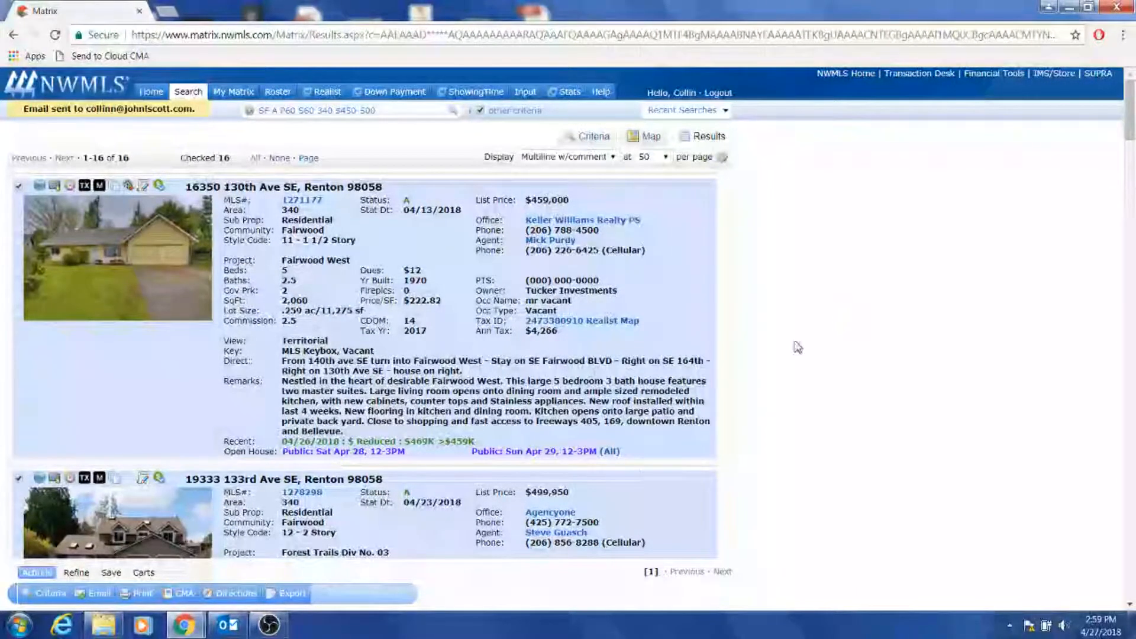
In Outlook, dismiss the progress dialog, open the Simpson Home Valuation email, and follow its listings link.
{"action": "left_click", "coordinate": [239, 632]}
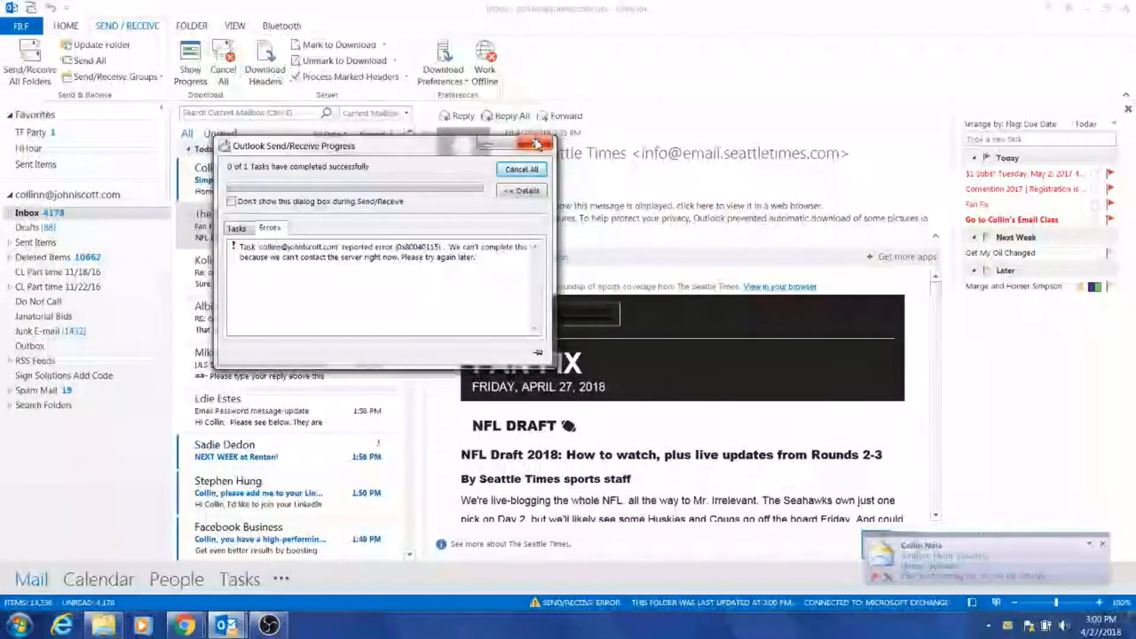
{"action": "left_click", "coordinate": [536, 144]}
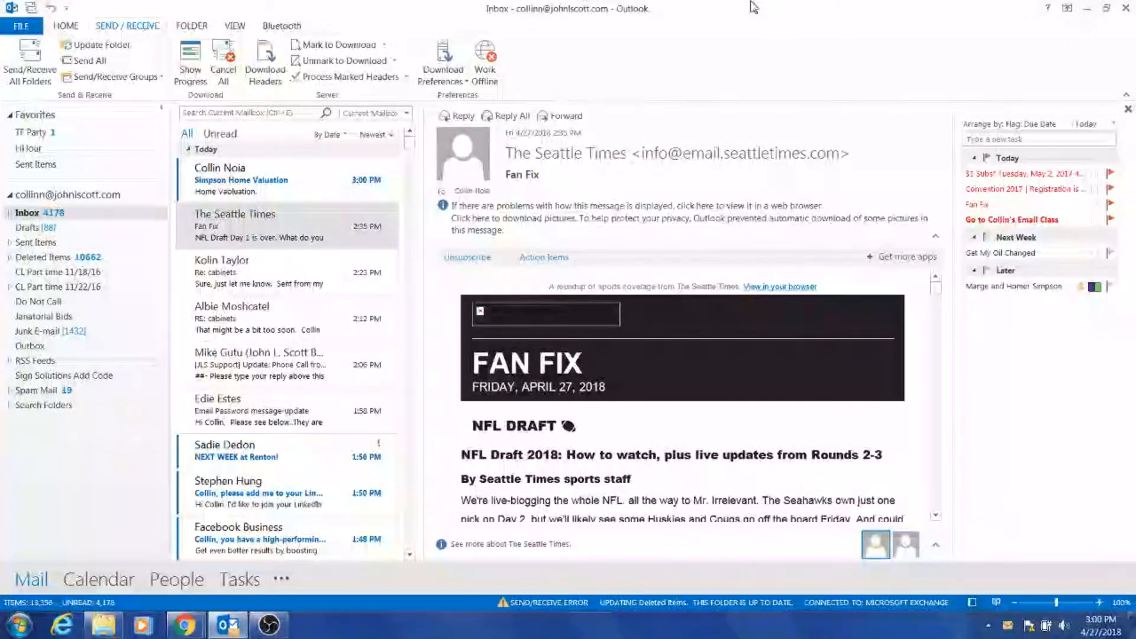
{"action": "left_click", "coordinate": [360, 181]}
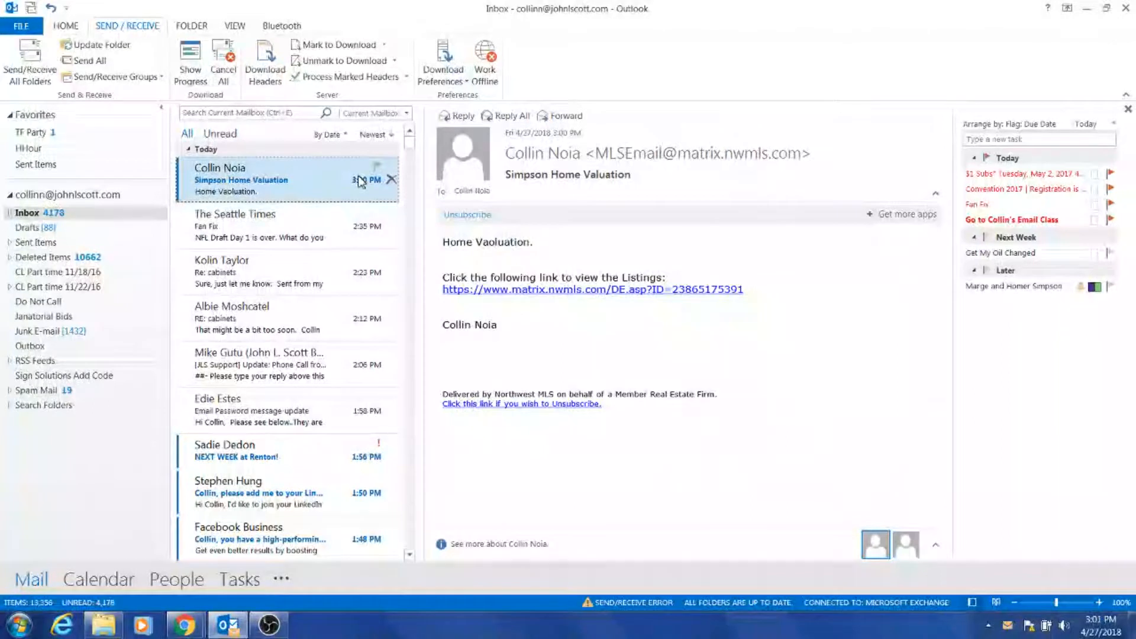
{"action": "mouse_move", "coordinate": [692, 294]}
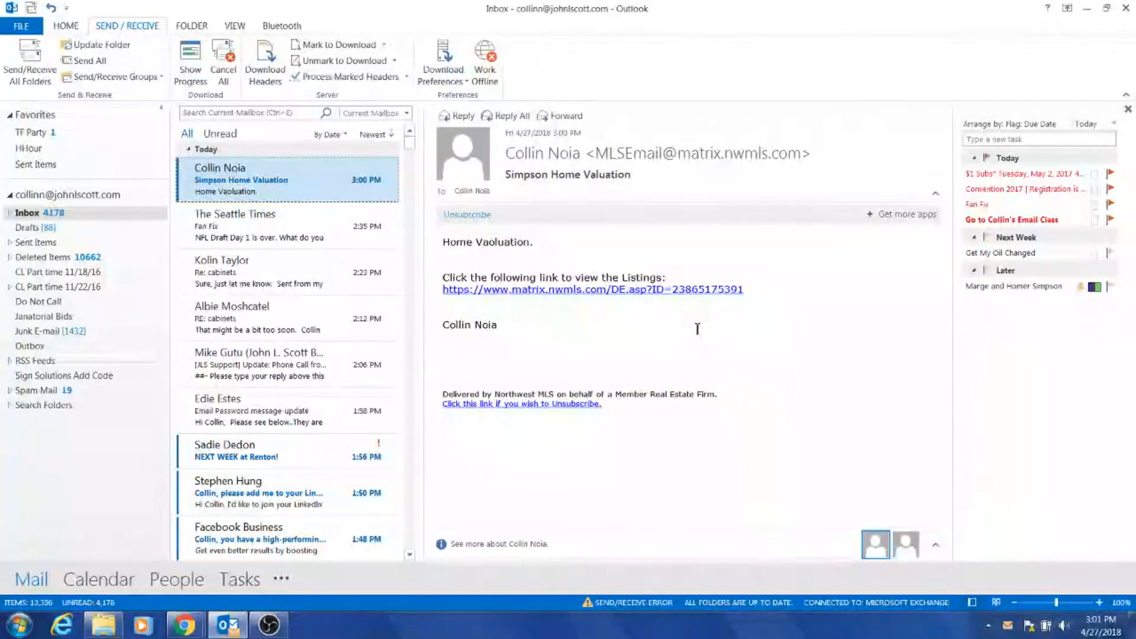
{"action": "left_click", "coordinate": [691, 290]}
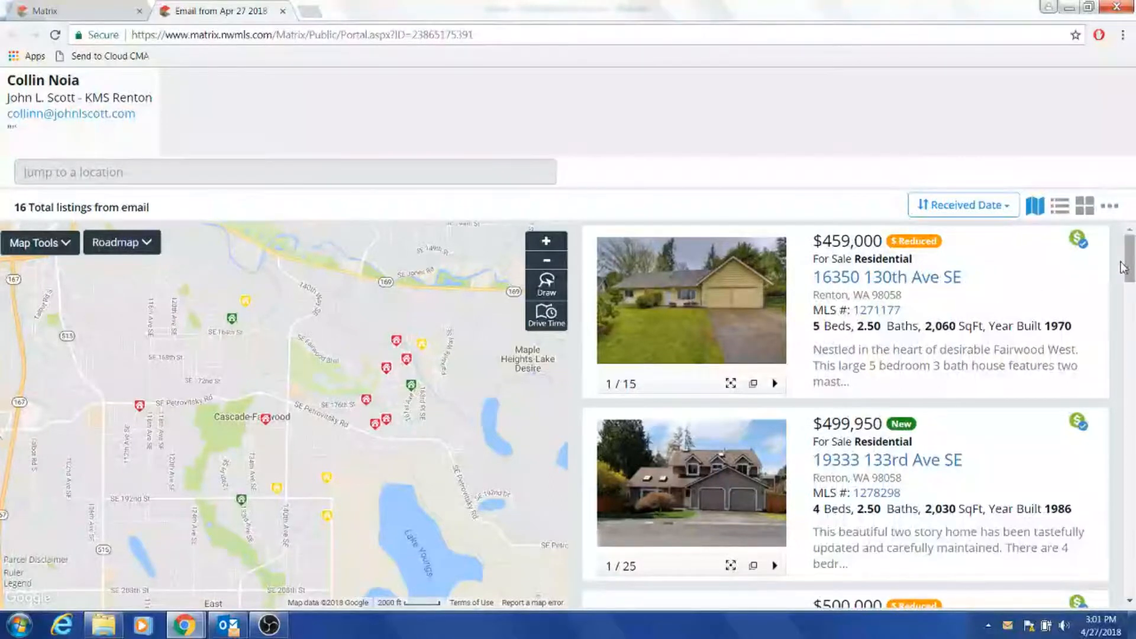
{"action": "scroll", "coordinate": [1125, 269], "scroll_direction": "down", "scroll_amount": 10}
{"action": "scroll", "coordinate": [847, 414], "scroll_direction": "down", "scroll_amount": 5}
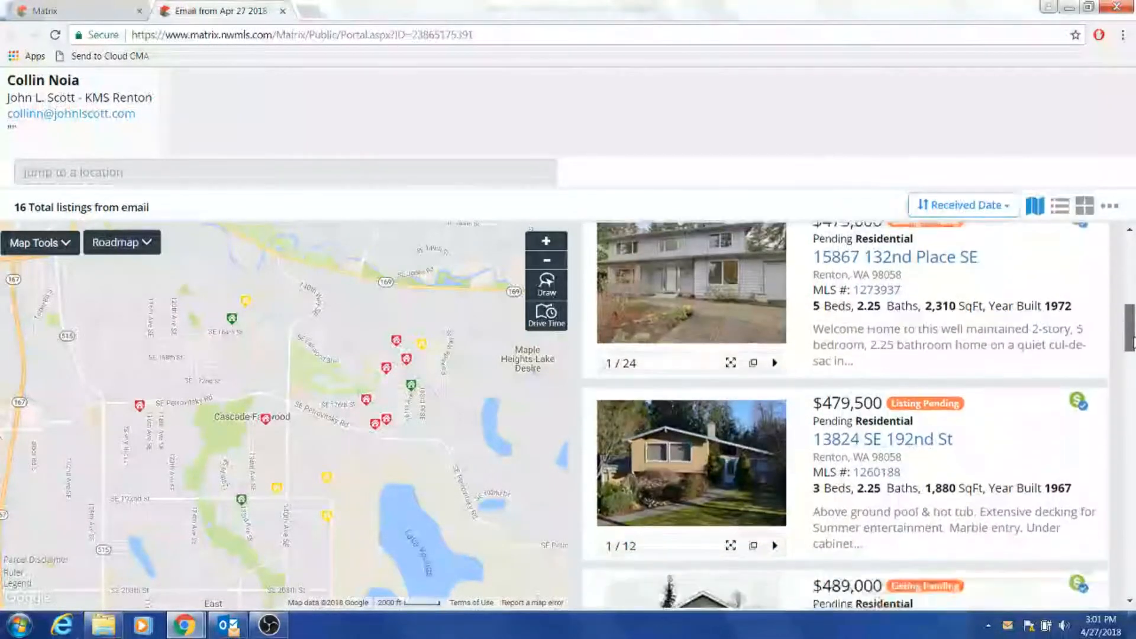
{"action": "scroll", "coordinate": [811, 470], "scroll_direction": "down", "scroll_amount": 2}
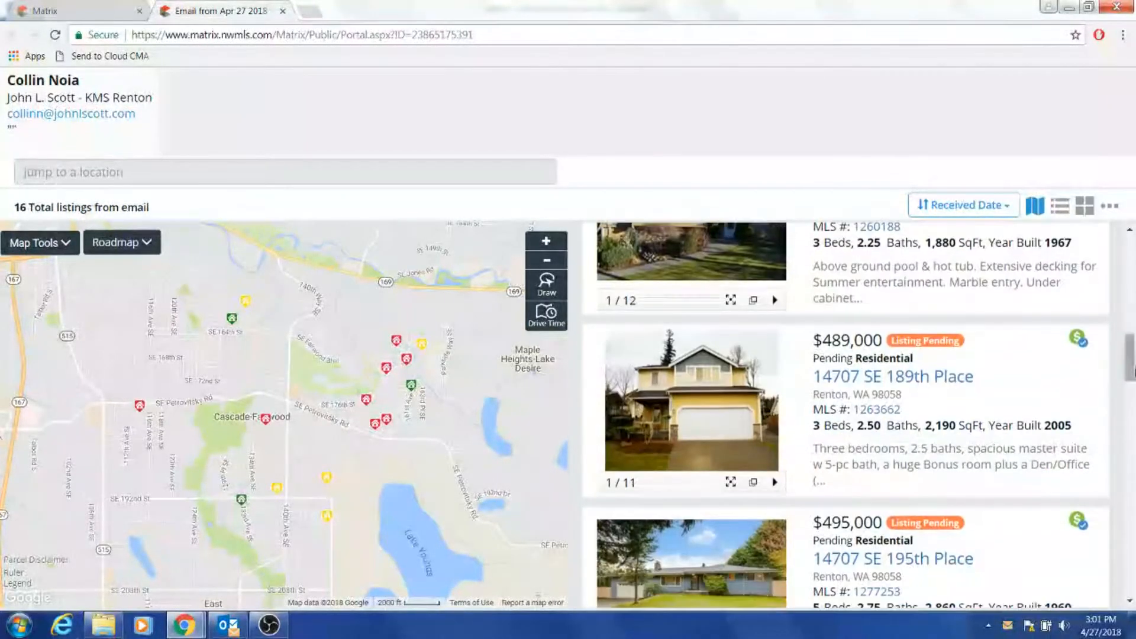
{"action": "left_click", "coordinate": [774, 410]}
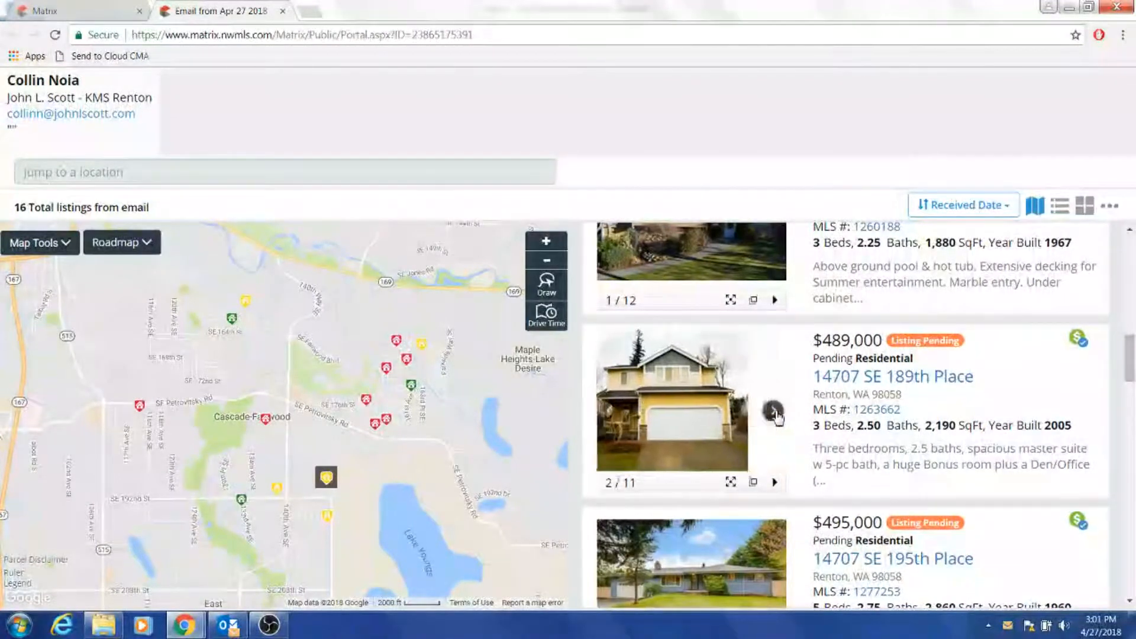
{"action": "left_click", "coordinate": [774, 411]}
{"action": "left_click", "coordinate": [774, 411]}
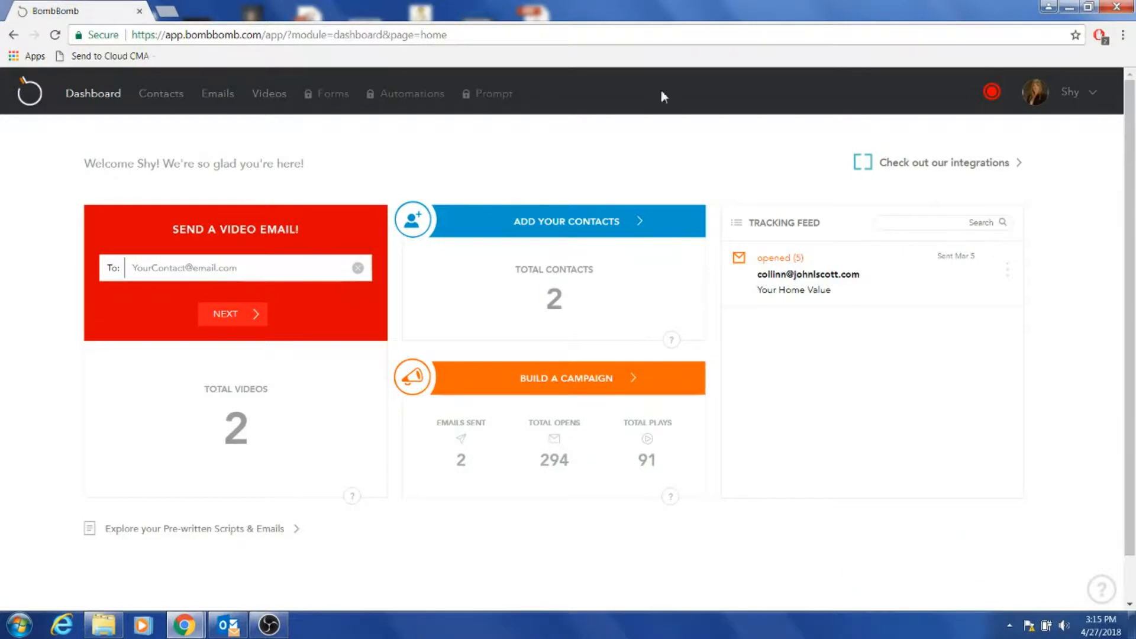
Go to the BombBomb Videos library and create a + New Video.
{"action": "left_click", "coordinate": [276, 97]}
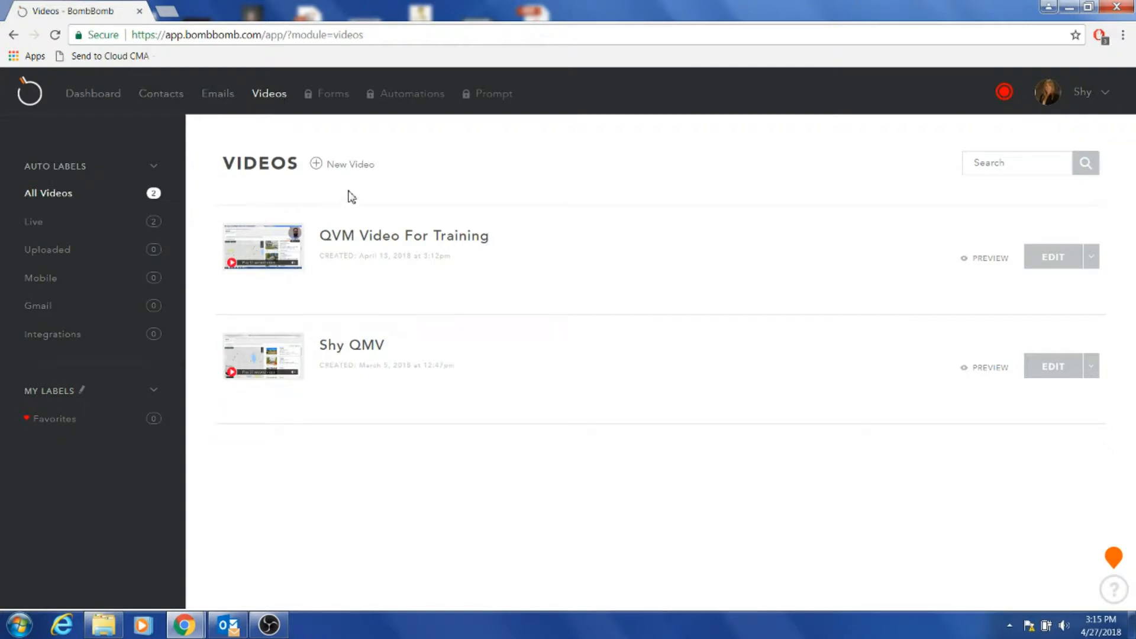
{"action": "left_click", "coordinate": [361, 165]}
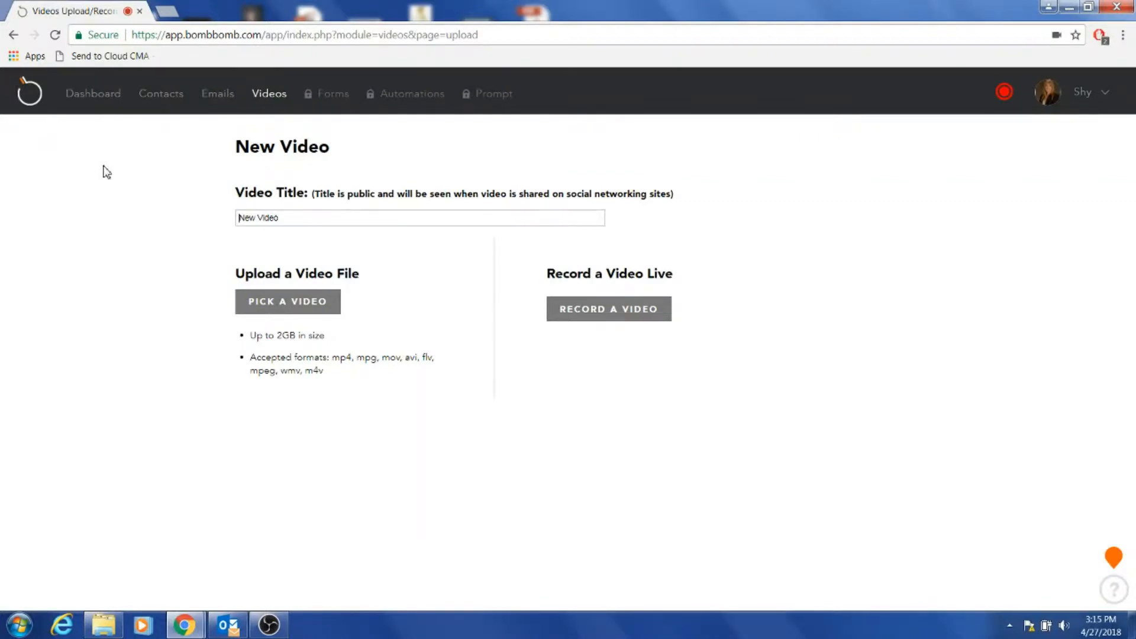
Title the video 'Simpsons - 4/27/18' and choose to record the screen live.
{"action": "left_click_drag", "start_coordinate": [322, 217], "coordinate": [150, 228]}
{"action": "type", "text": "Simpsons - 4/27/18"}
{"action": "left_click", "coordinate": [615, 312]}
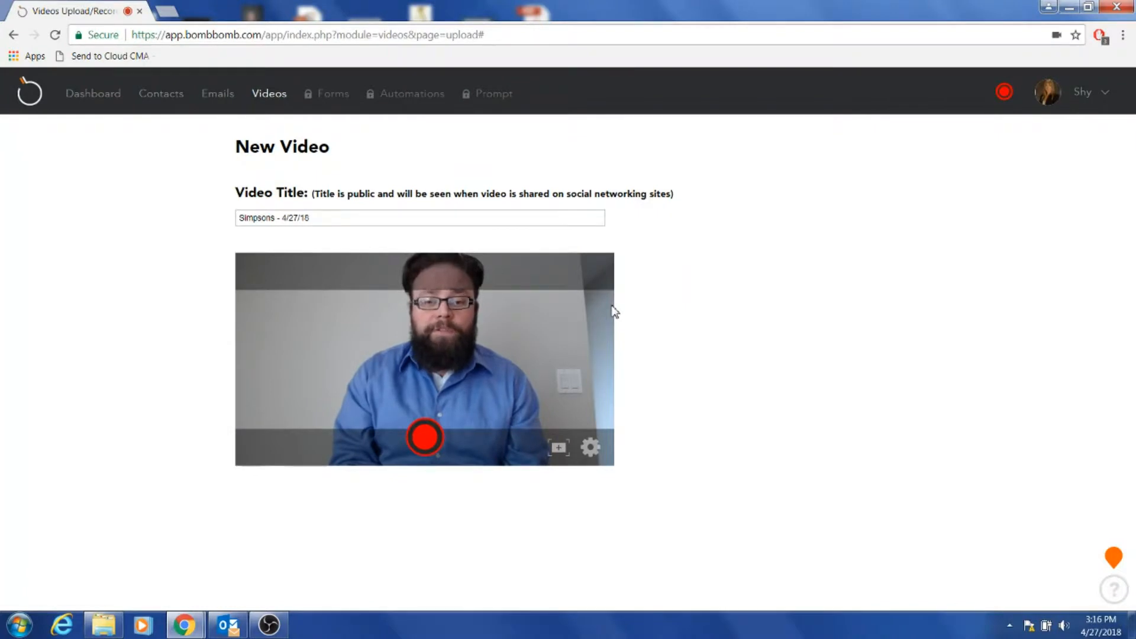
{"action": "left_click", "coordinate": [559, 450]}
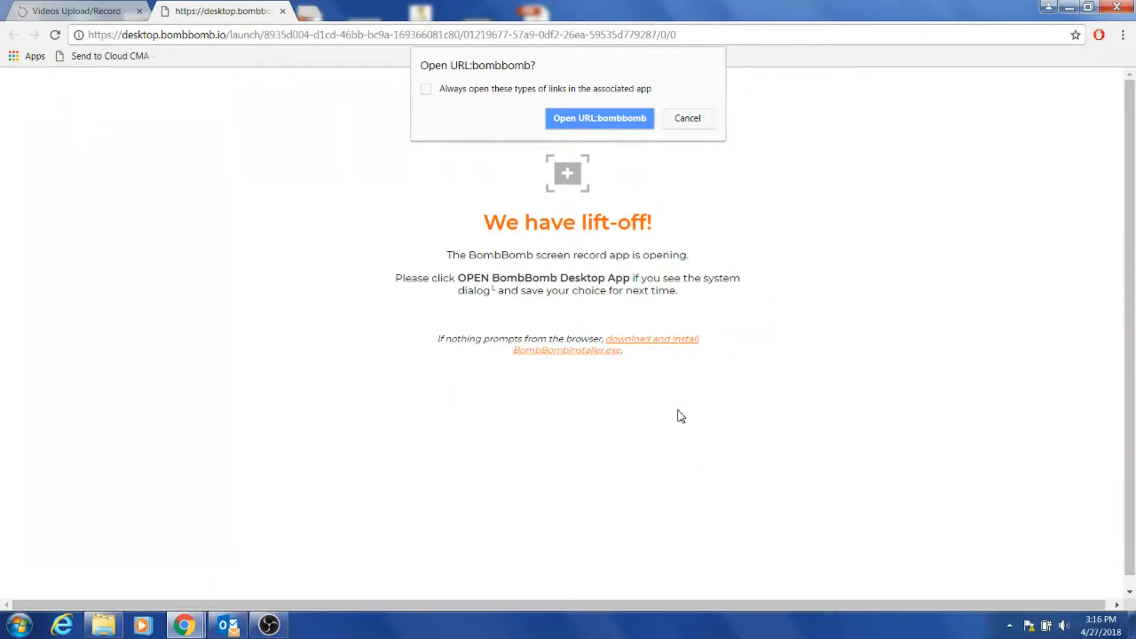
Allow the bombbomb desktop recorder to open and minimize its recorder bar.
{"action": "left_click", "coordinate": [601, 121]}
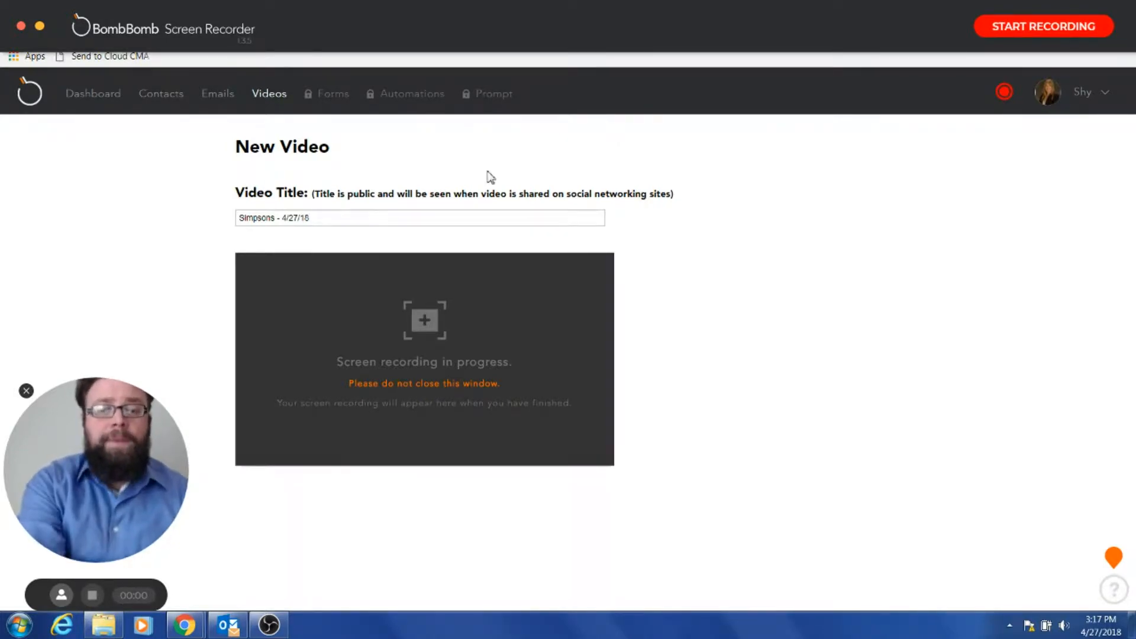
{"action": "left_click", "coordinate": [40, 28]}
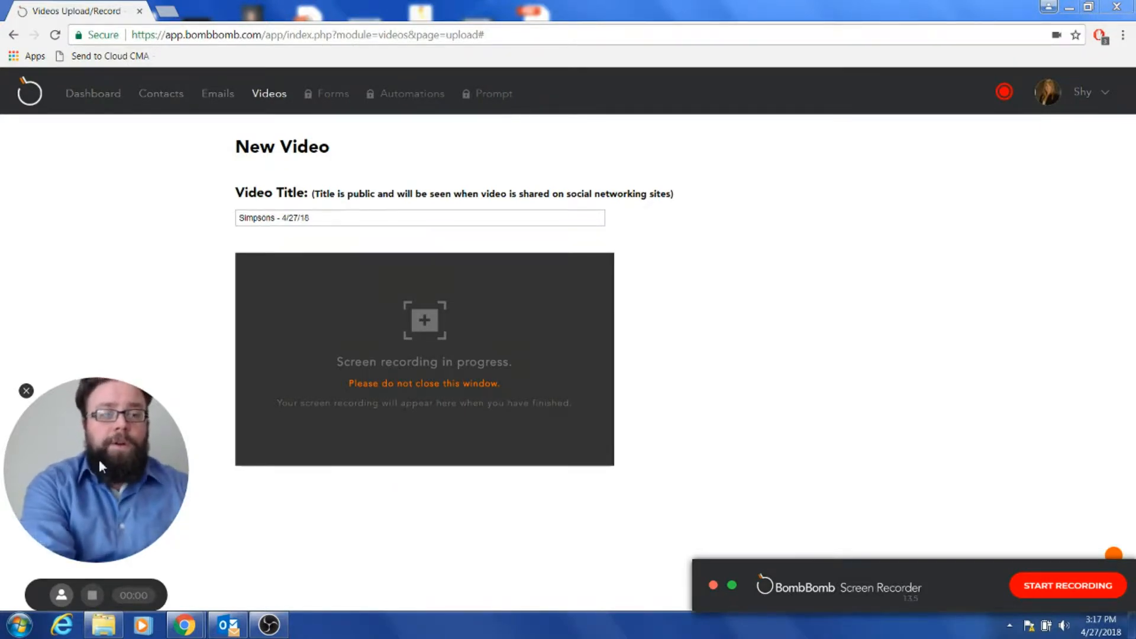
Move the webcam bubble slightly and bring the Outlook inbox to the front.
{"action": "mouse_move", "coordinate": [97, 457]}
{"action": "left_mouse_down"}
{"action": "mouse_move", "coordinate": [496, 222]}
{"action": "mouse_move", "coordinate": [1061, 91]}
{"action": "mouse_move", "coordinate": [662, 98]}
{"action": "mouse_move", "coordinate": [195, 170]}
{"action": "mouse_move", "coordinate": [87, 391]}
{"action": "mouse_move", "coordinate": [93, 463]}
{"action": "left_mouse_up"}
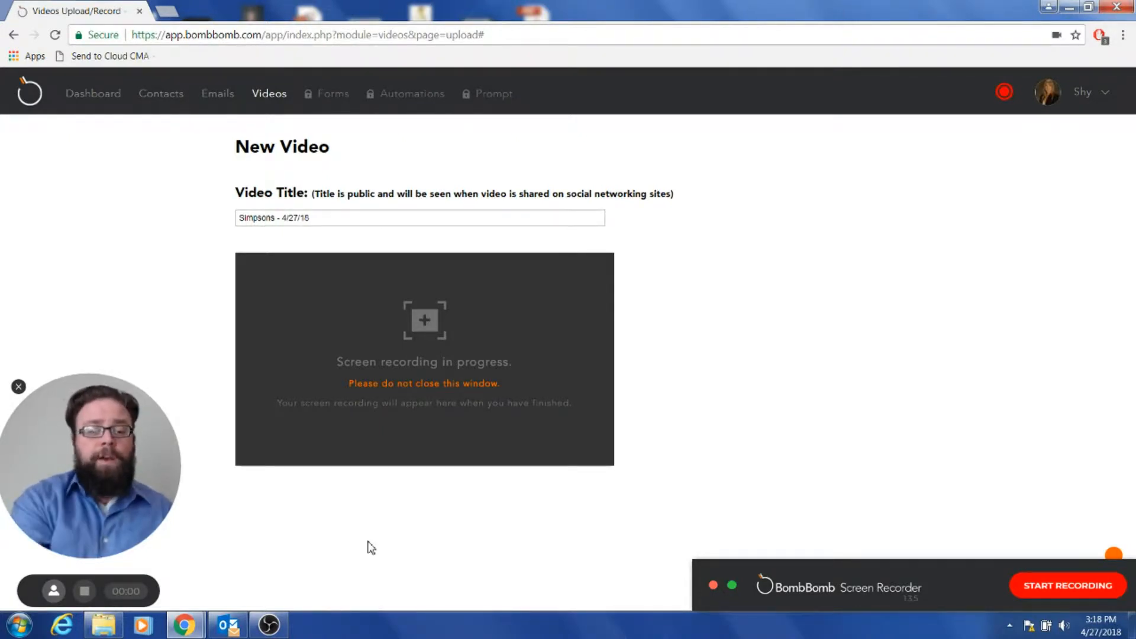
{"action": "left_click", "coordinate": [228, 625]}
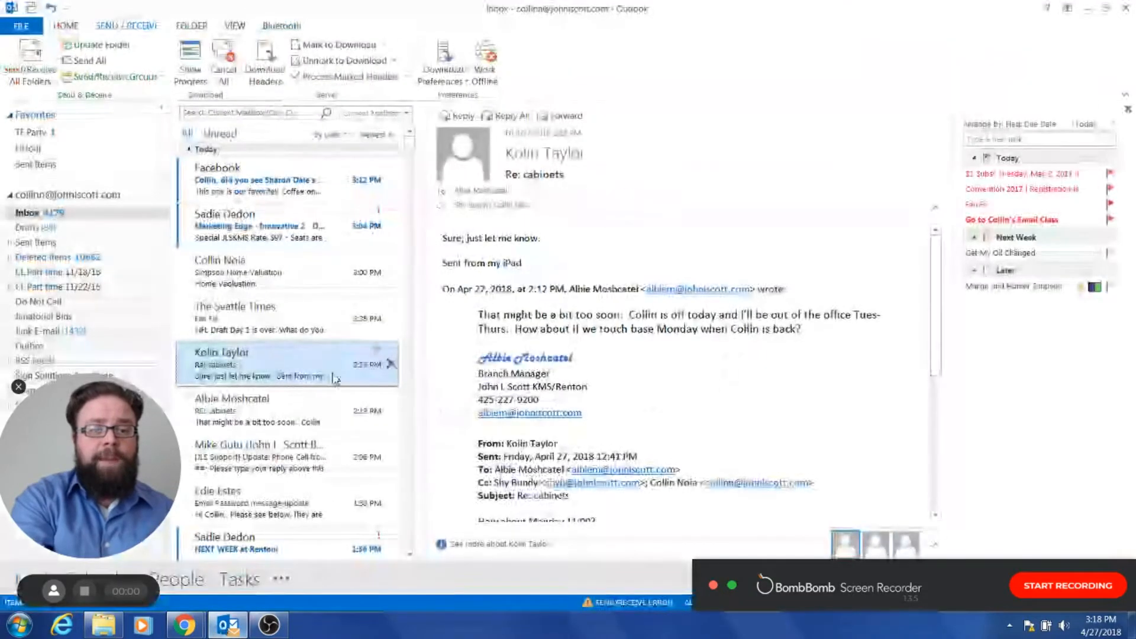
Open the Simpson Home Valuation email and follow its matrix.nwmls.com link while recording.
{"action": "left_click", "coordinate": [287, 279]}
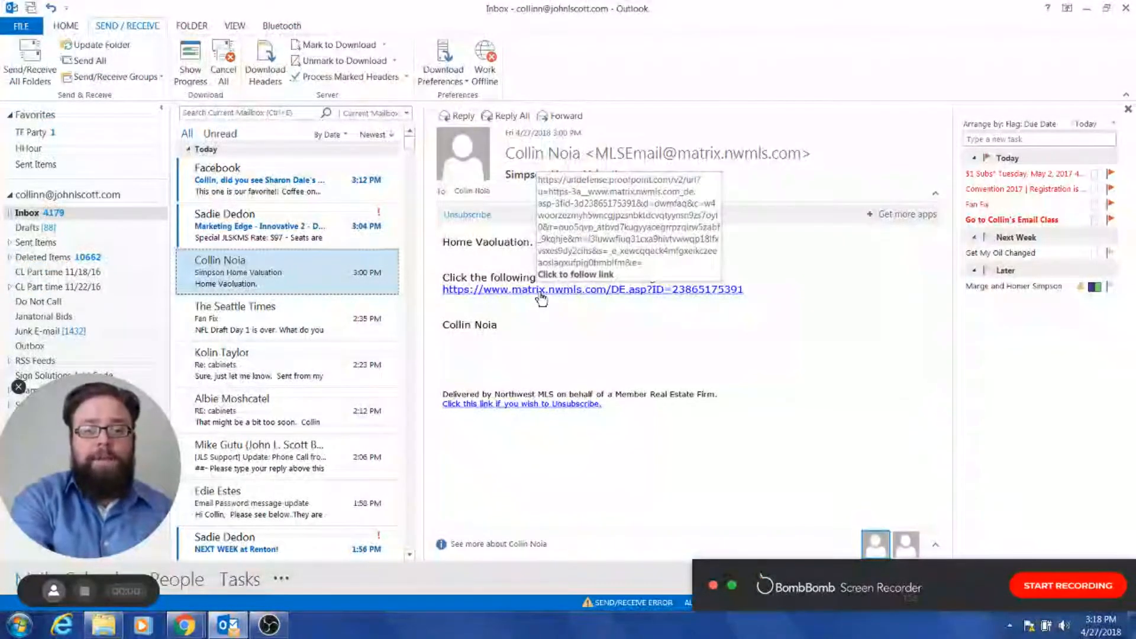
{"action": "left_click", "coordinate": [541, 291]}
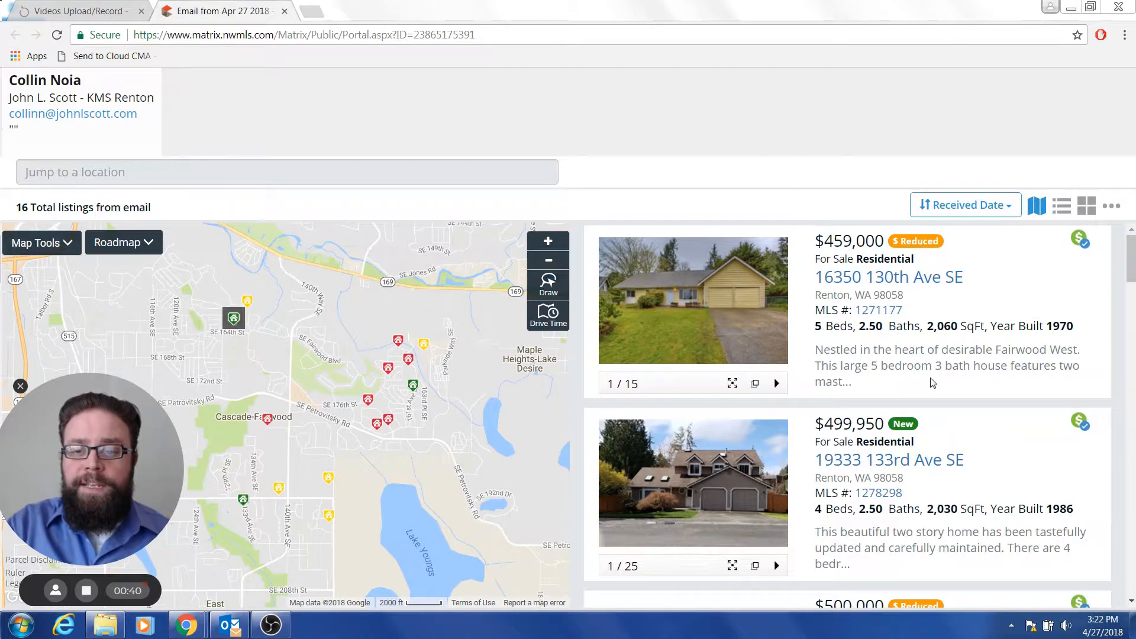
{"action": "left_click_drag", "start_coordinate": [1132, 268], "coordinate": [1125, 354]}
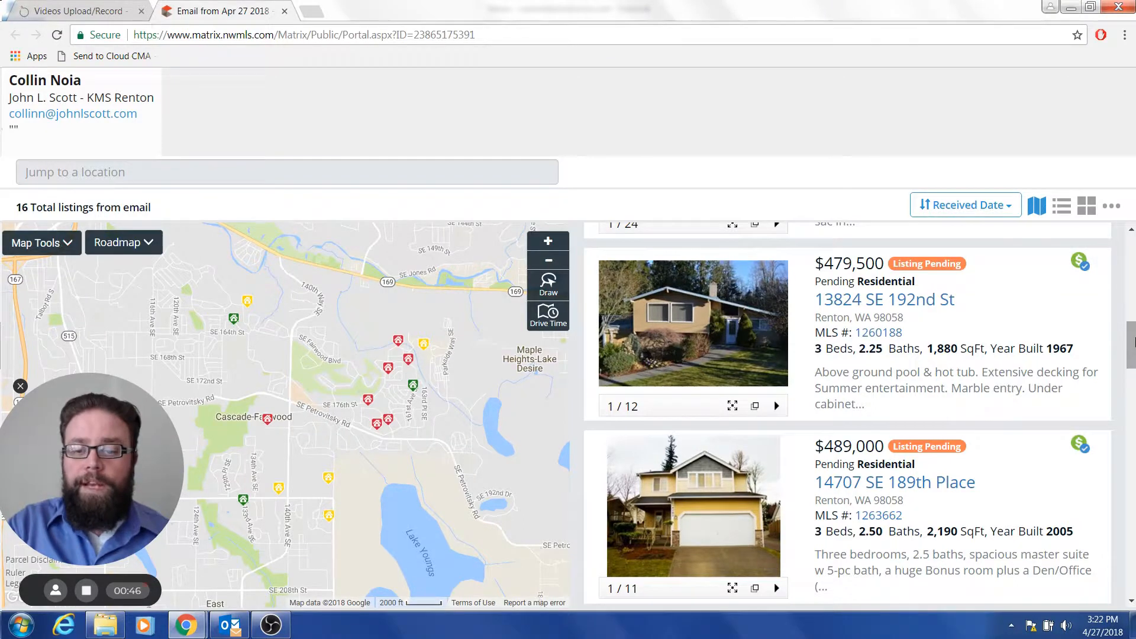
{"action": "left_click", "coordinate": [777, 335]}
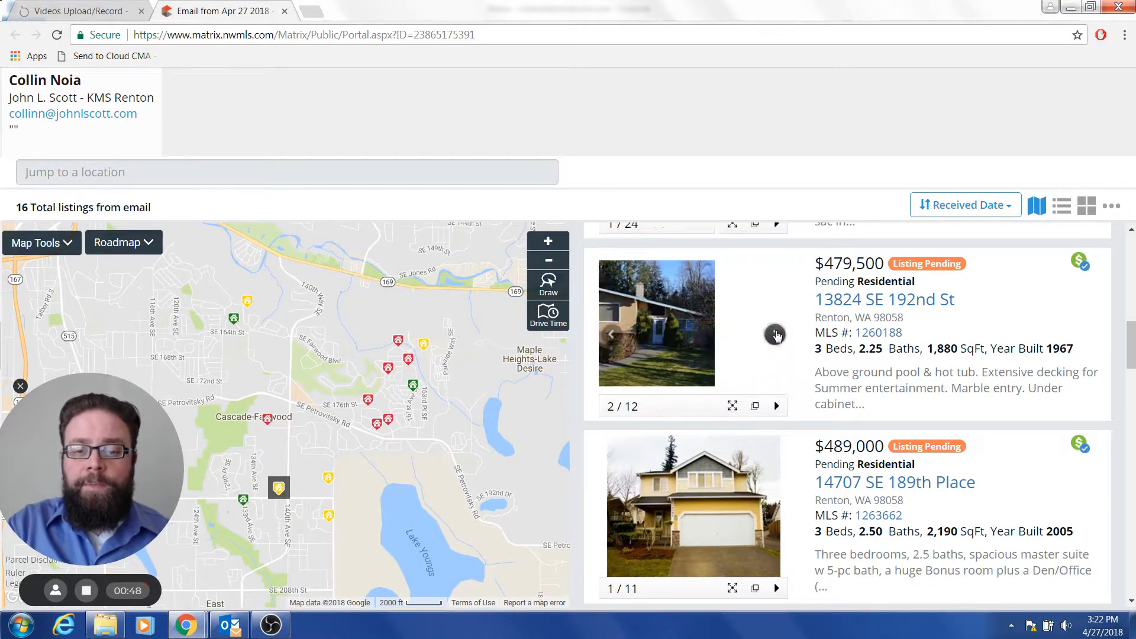
{"action": "left_click", "coordinate": [777, 335]}
{"action": "left_click", "coordinate": [777, 335]}
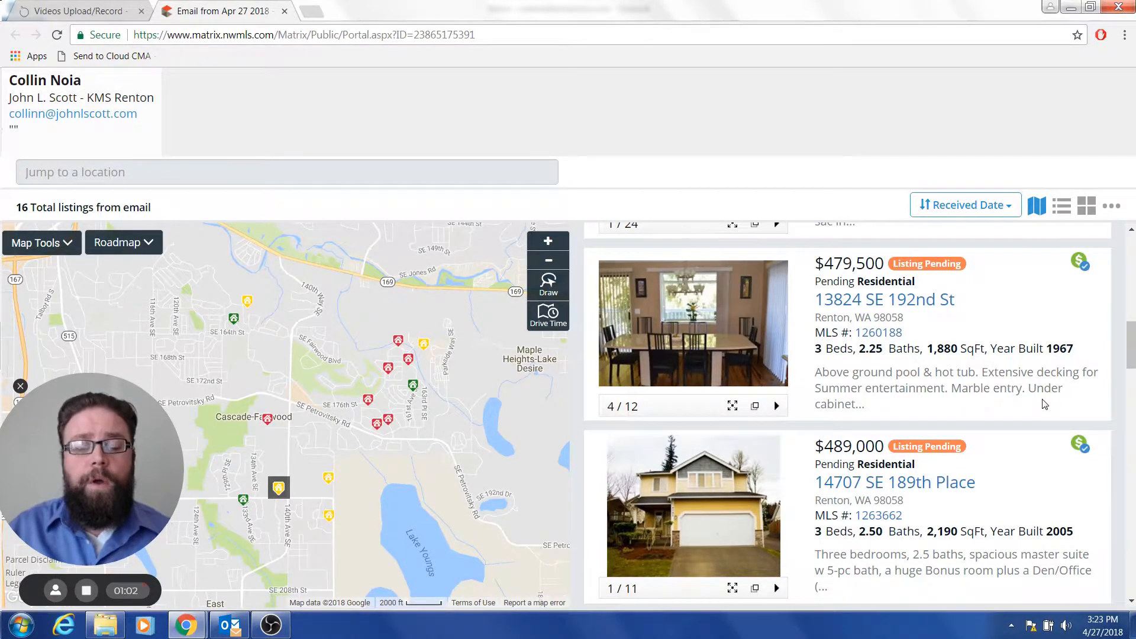
{"action": "left_click", "coordinate": [87, 590]}
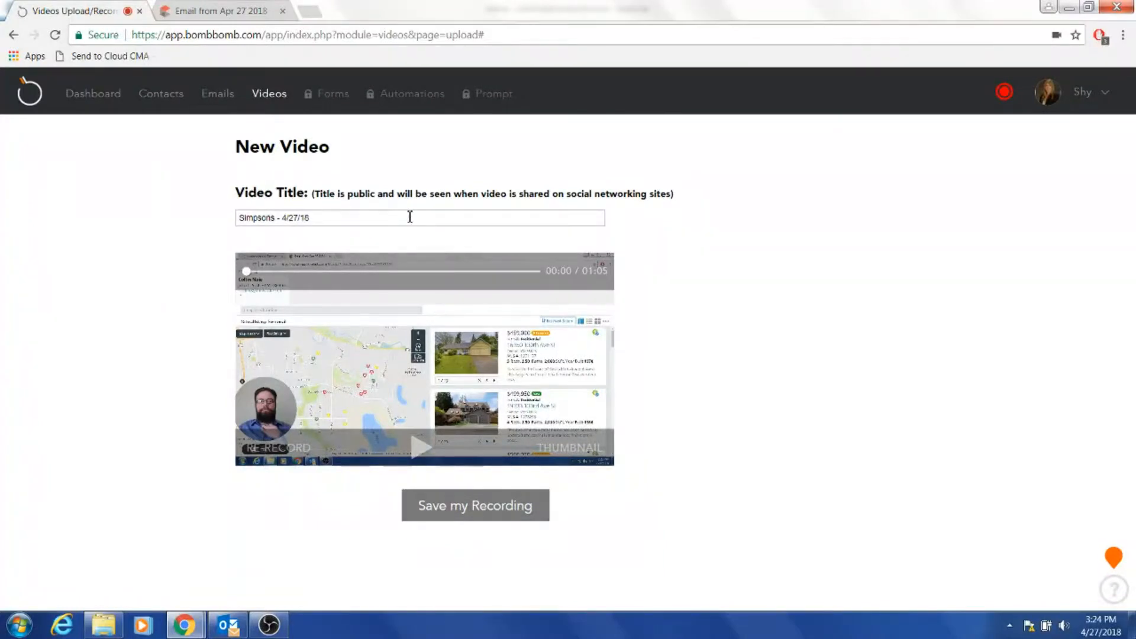
Save the 01:05 screen recording dated 4/27/18 as a video, keeping its title.
{"action": "left_click", "coordinate": [511, 509]}
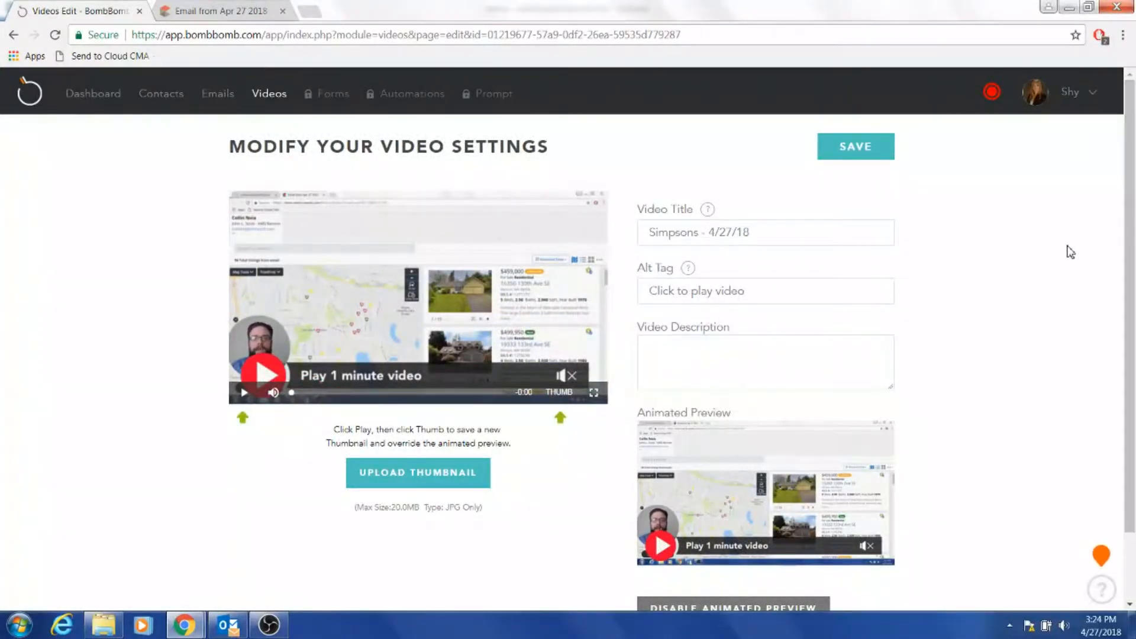
Save the Simpsons - 4/27/18 video's settings and go to the Emails page.
{"action": "scroll", "coordinate": [1059, 234], "scroll_direction": "down", "scroll_amount": 1}
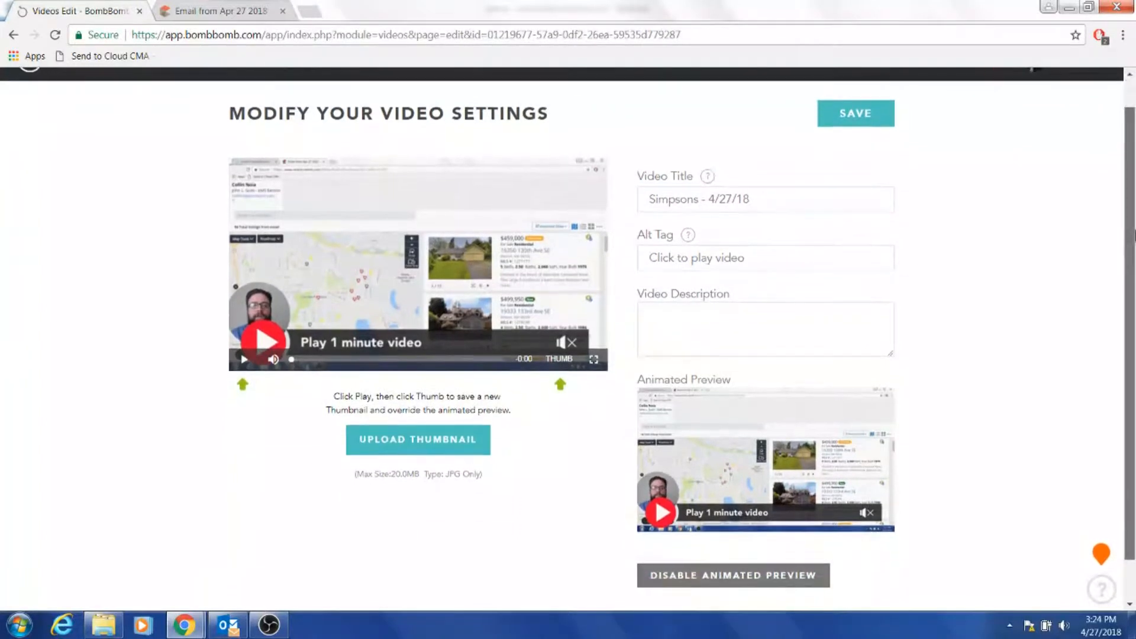
{"action": "scroll", "coordinate": [1132, 201], "scroll_direction": "up", "scroll_amount": 1}
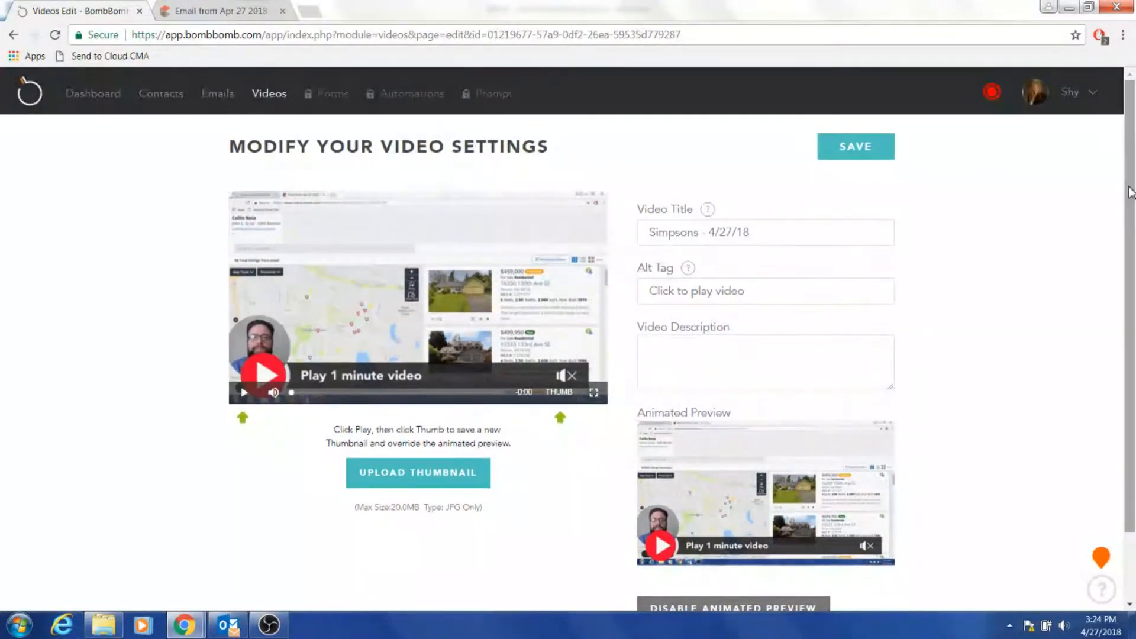
{"action": "left_click", "coordinate": [841, 147]}
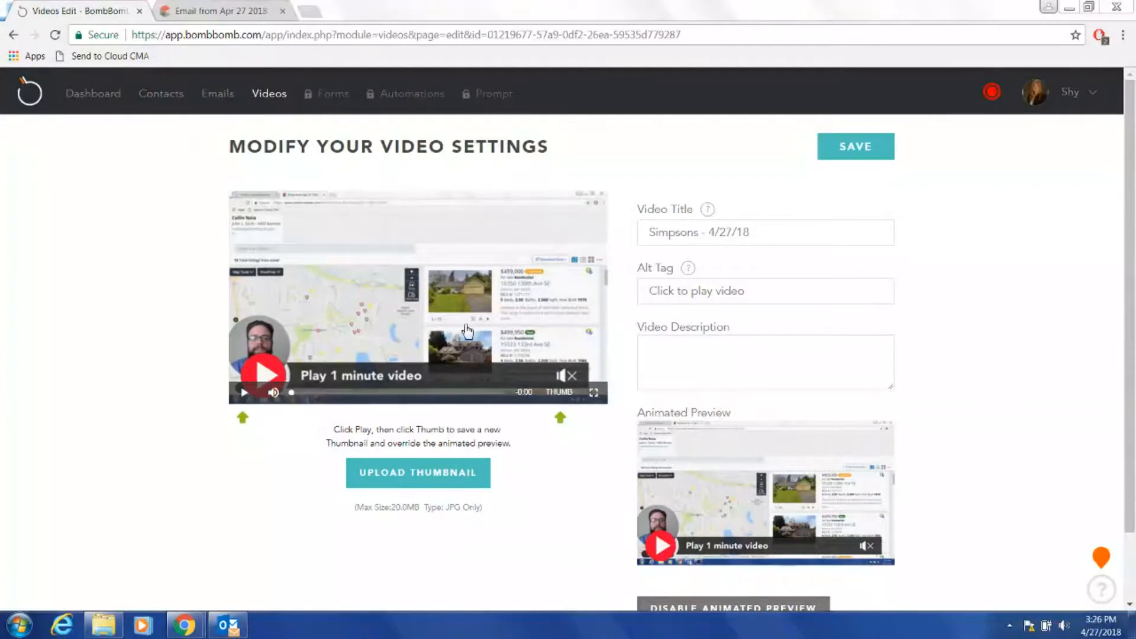
{"action": "left_click", "coordinate": [214, 98]}
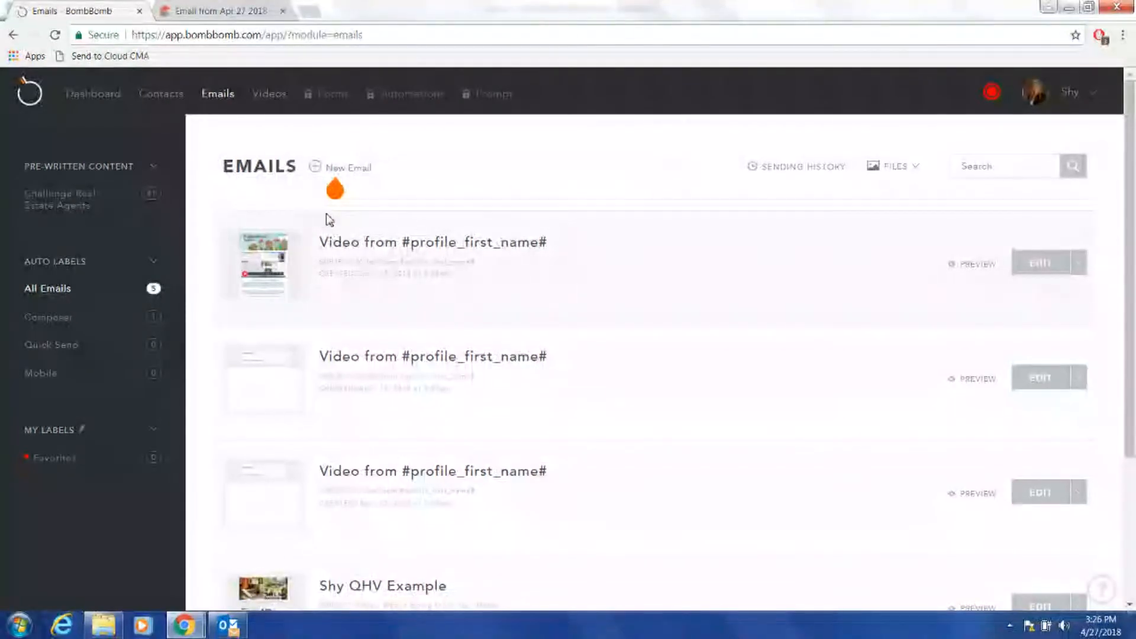
Start a new email draft and bring up its template picker.
{"action": "left_click", "coordinate": [357, 170]}
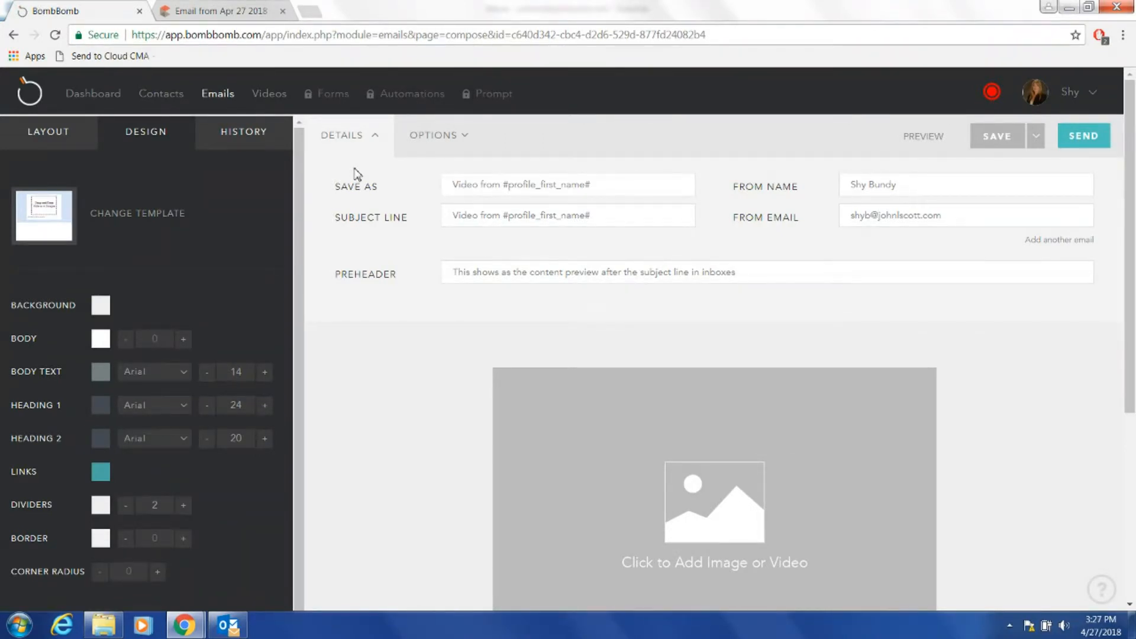
{"action": "left_click", "coordinate": [173, 223]}
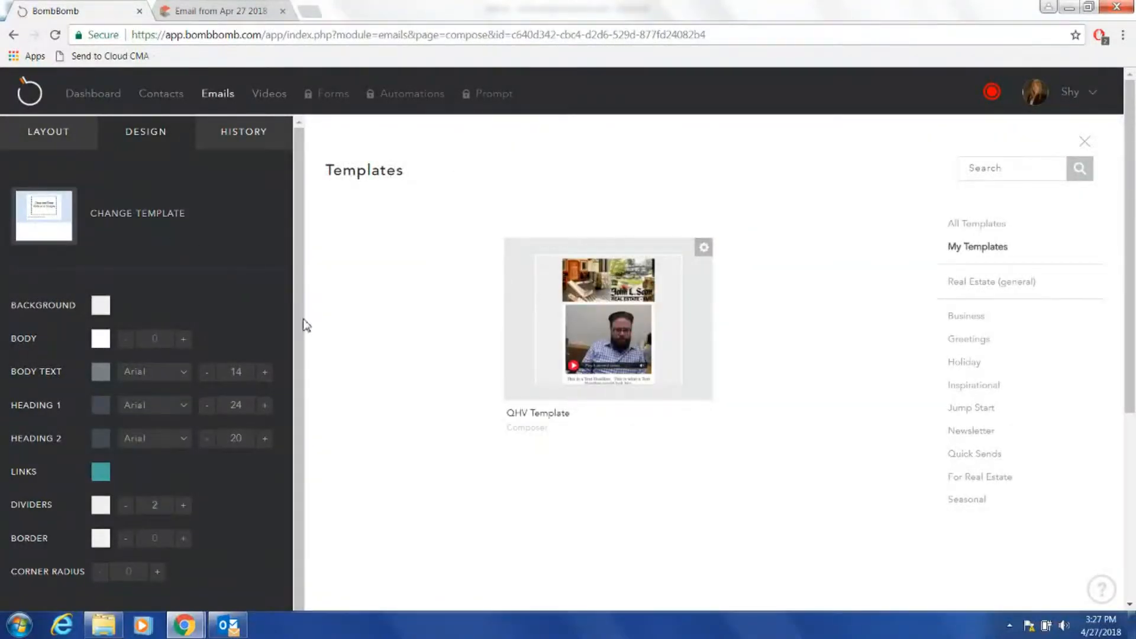
Filter to For Real Estate templates and apply Real Estate - Neighborhood Report - Teal.
{"action": "left_click", "coordinate": [987, 483]}
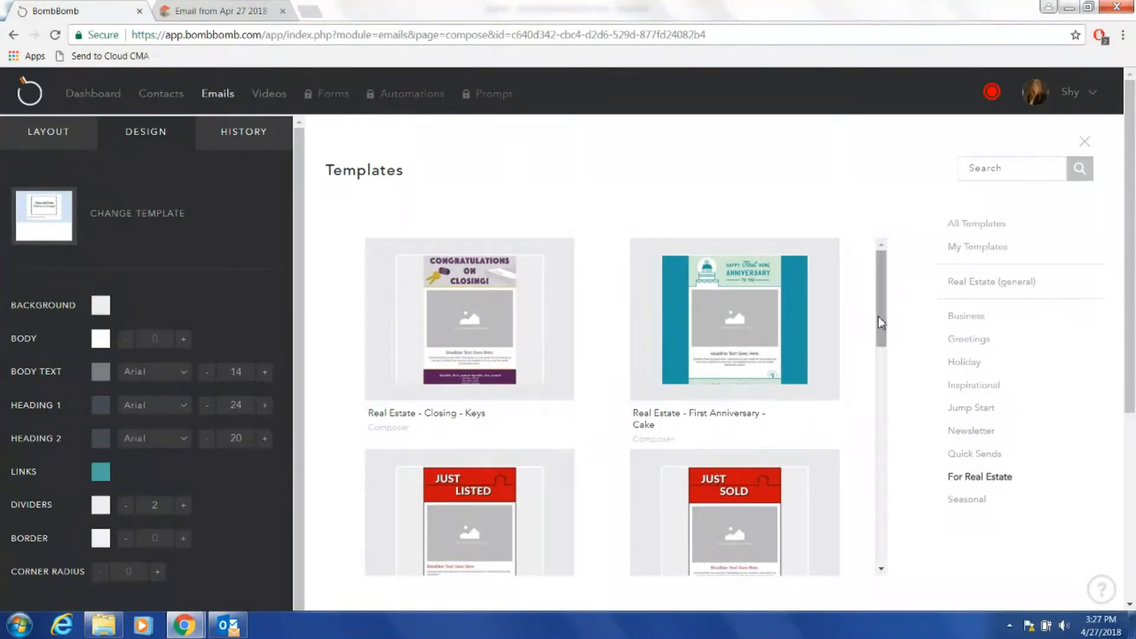
{"action": "left_click_drag", "start_coordinate": [878, 317], "coordinate": [885, 436]}
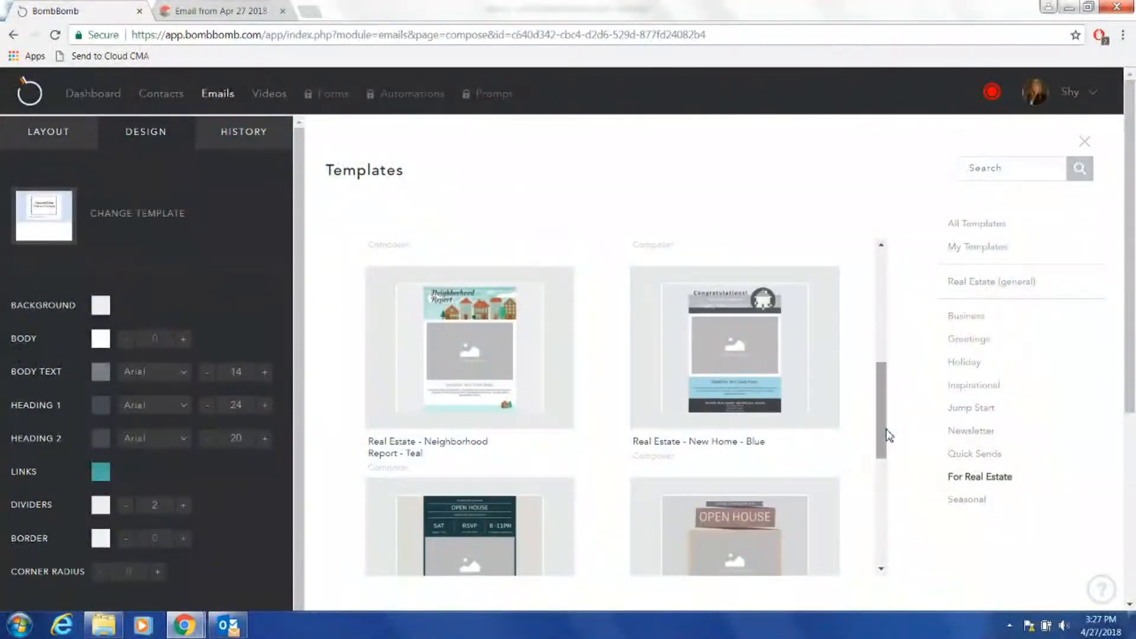
{"action": "mouse_move", "coordinate": [473, 379]}
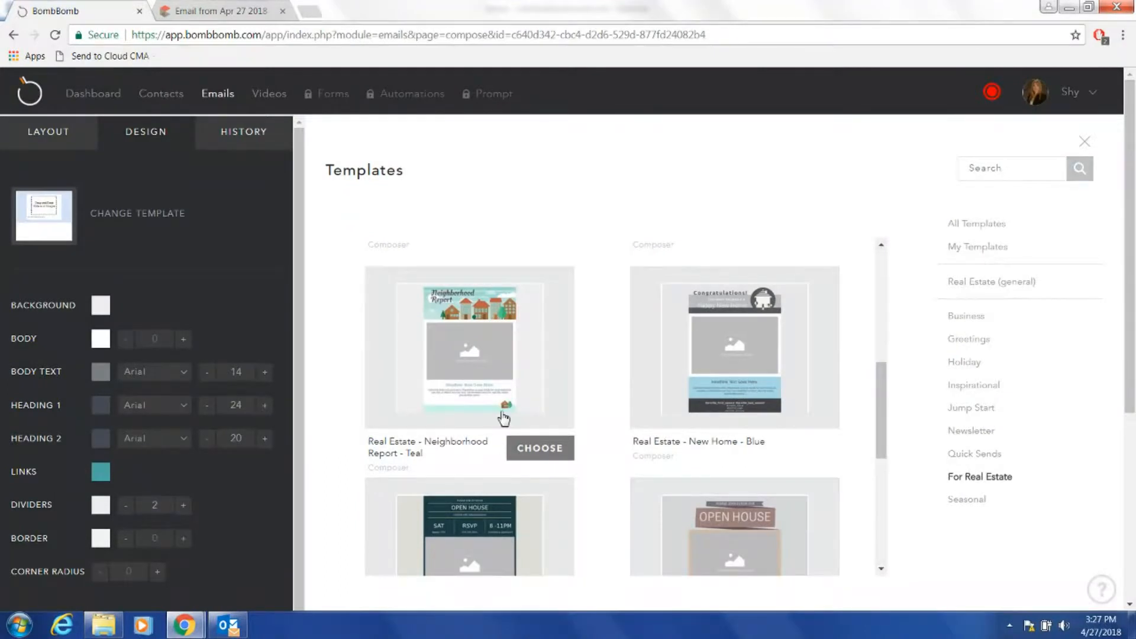
{"action": "left_click", "coordinate": [537, 451]}
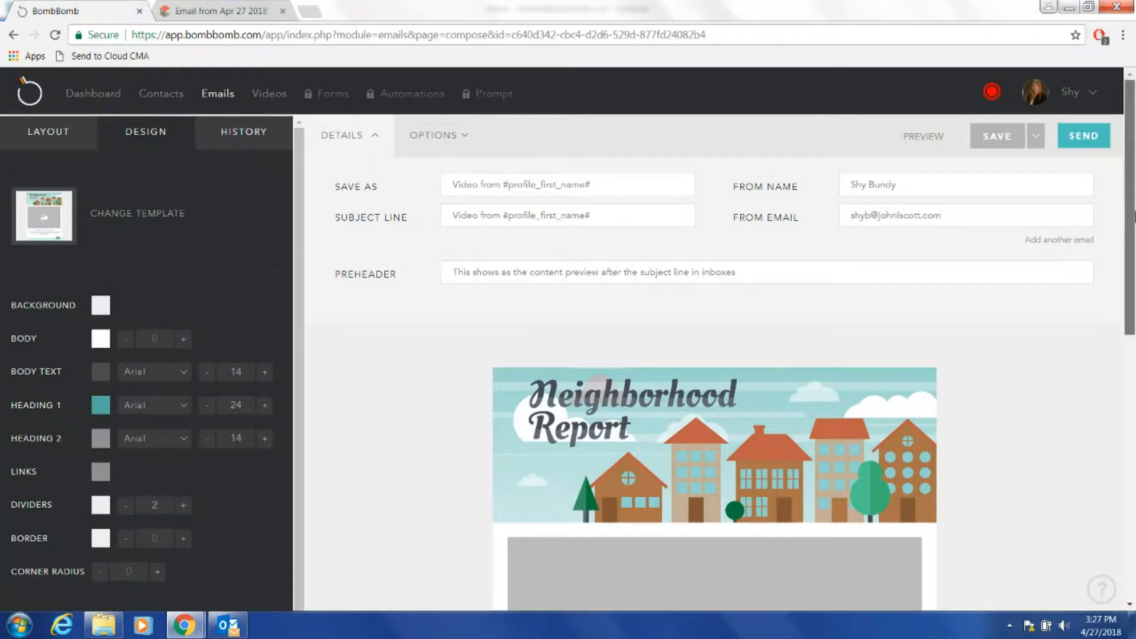
Fill the image placeholder below the banner with the saved 4/27/18 video from My Videos.
{"action": "left_click_drag", "start_coordinate": [1134, 217], "coordinate": [1134, 381]}
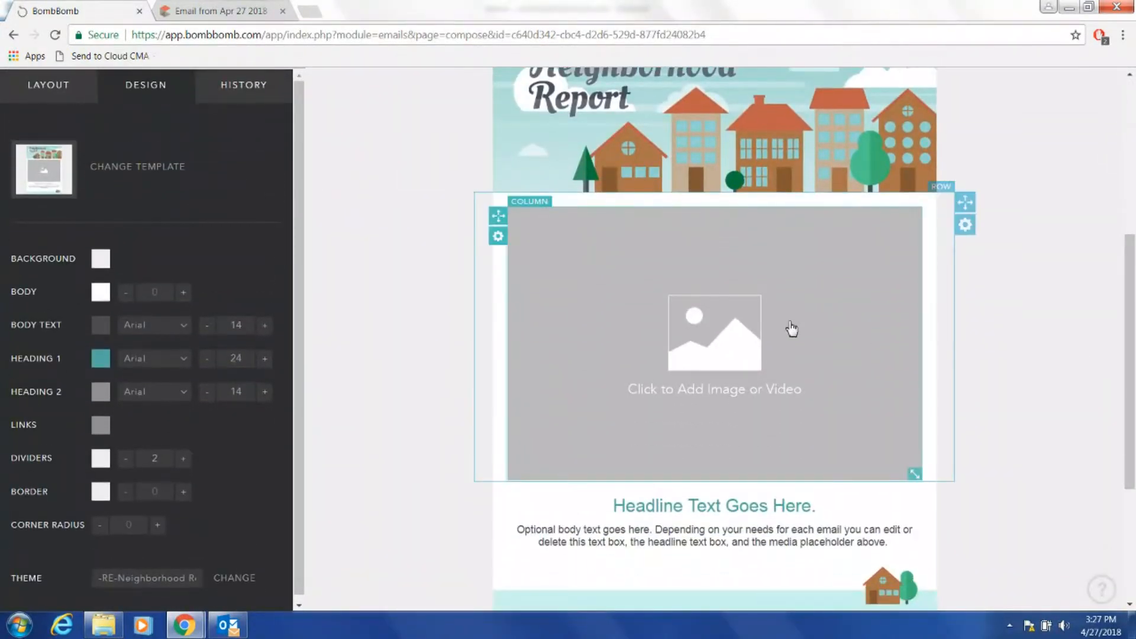
{"action": "left_click", "coordinate": [738, 342]}
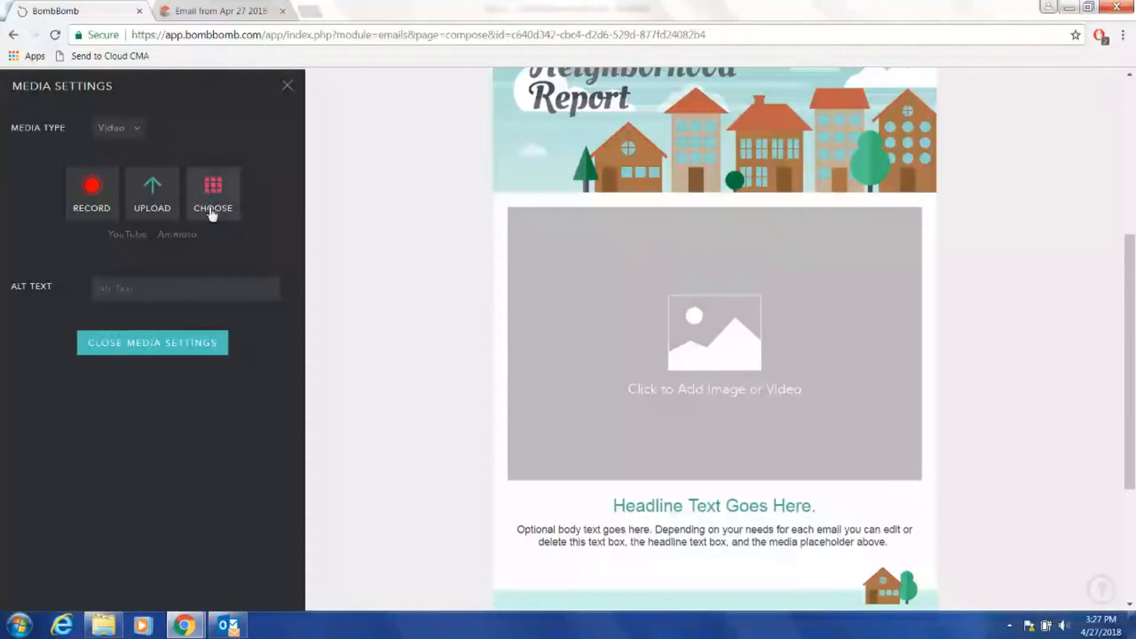
{"action": "left_click", "coordinate": [213, 187]}
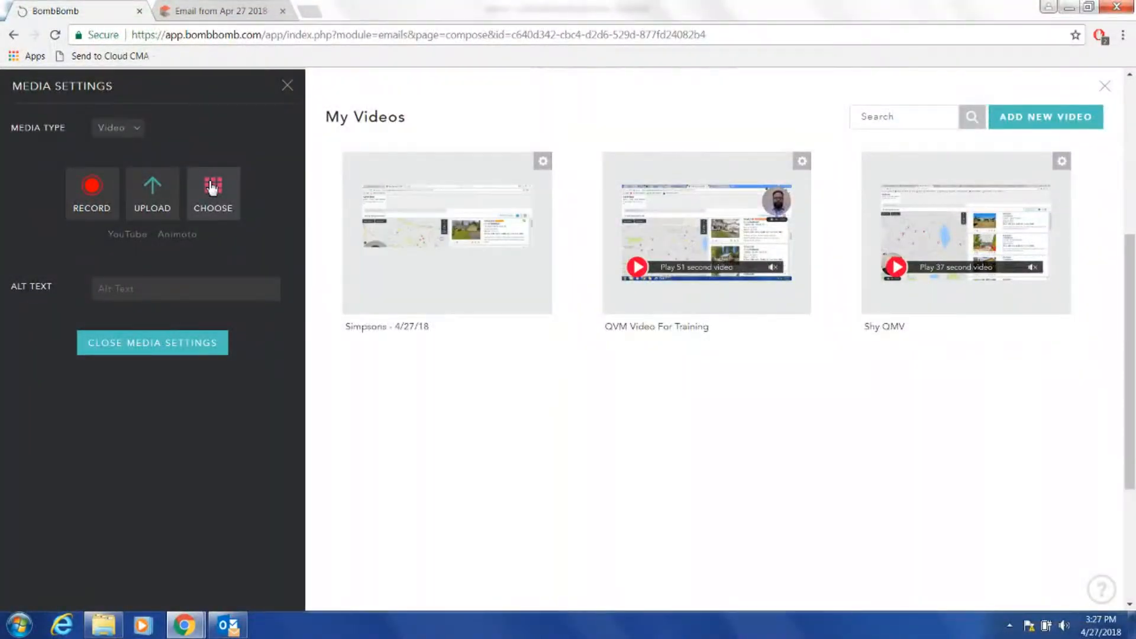
{"action": "mouse_move", "coordinate": [535, 282]}
{"action": "left_click", "coordinate": [529, 345]}
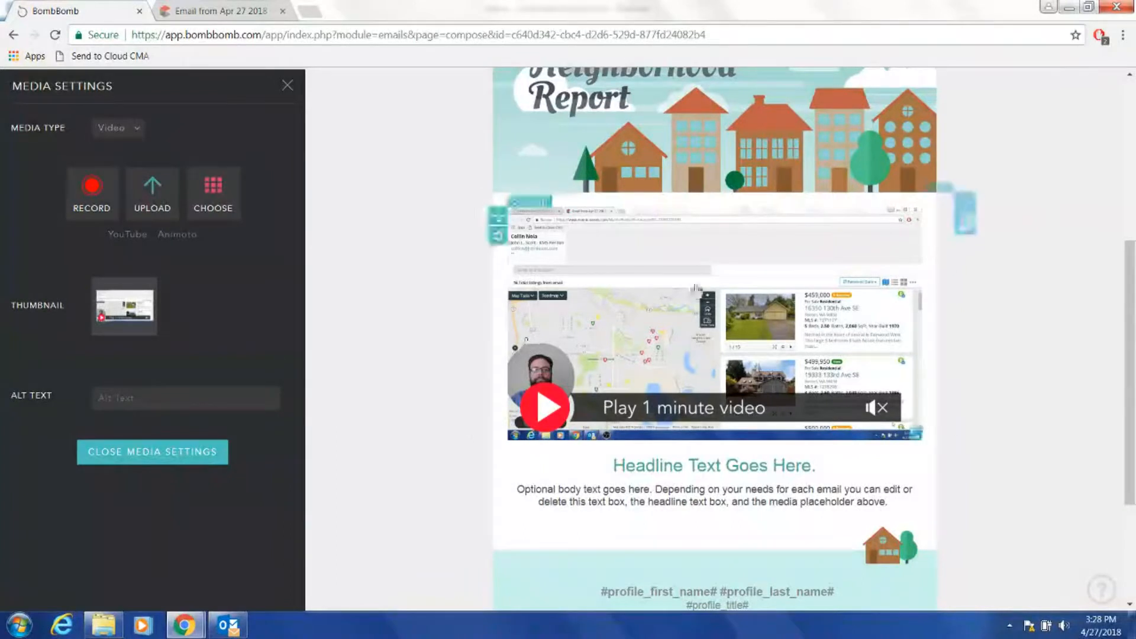
{"action": "scroll", "coordinate": [528, 344], "scroll_direction": "up", "scroll_amount": 3}
{"action": "left_click_drag", "start_coordinate": [1134, 311], "coordinate": [1132, 437]}
{"action": "mouse_move", "coordinate": [748, 318]}
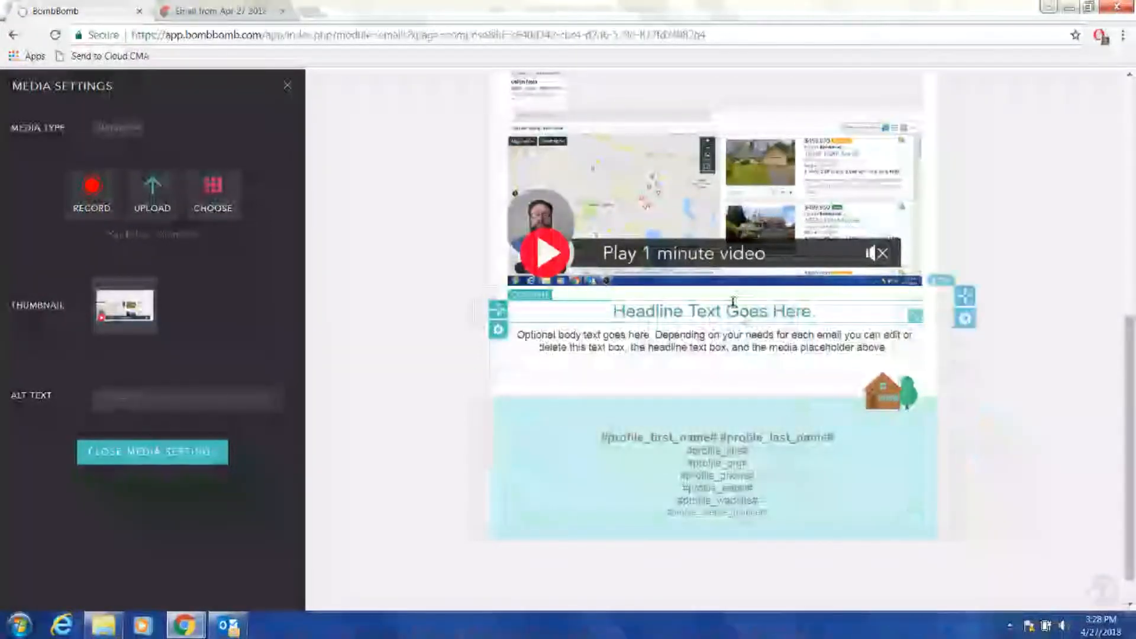
Replace the template headline with a 'Hello' greeting using both clients' first names.
{"action": "left_click", "coordinate": [816, 311]}
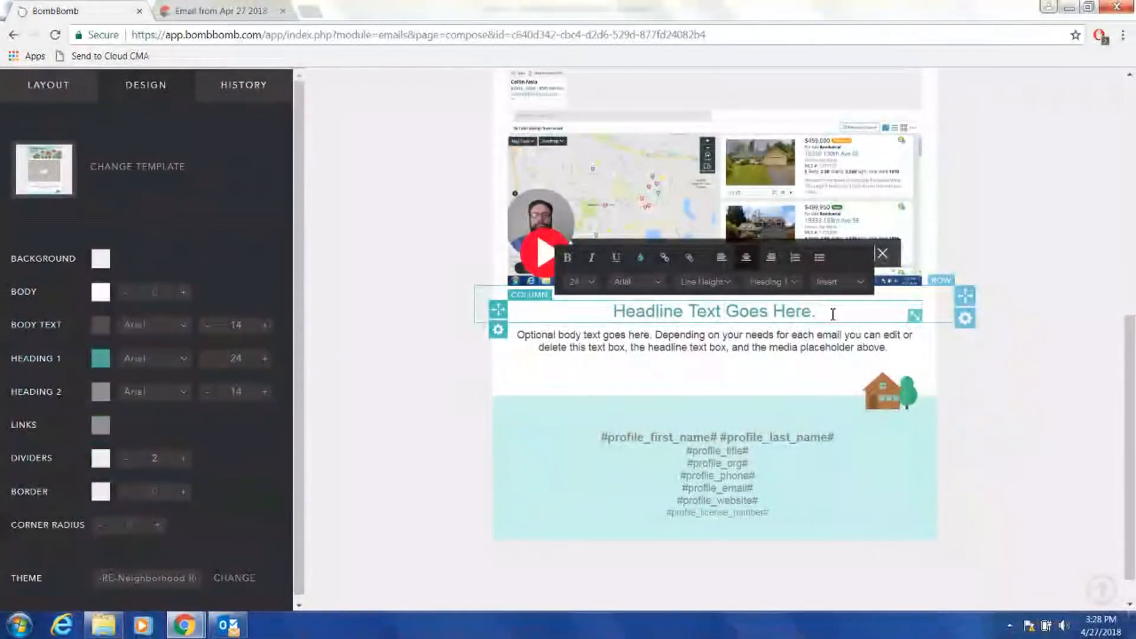
{"action": "left_click_drag", "start_coordinate": [833, 313], "coordinate": [601, 324]}
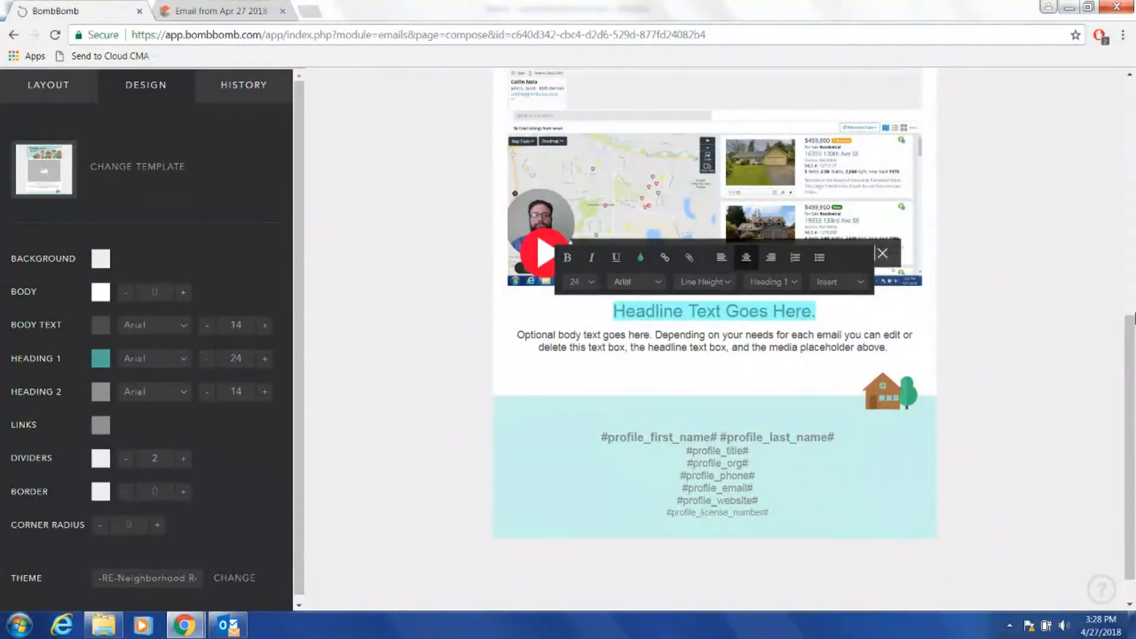
{"action": "type", "text": "Hello Mr & Mrs"}
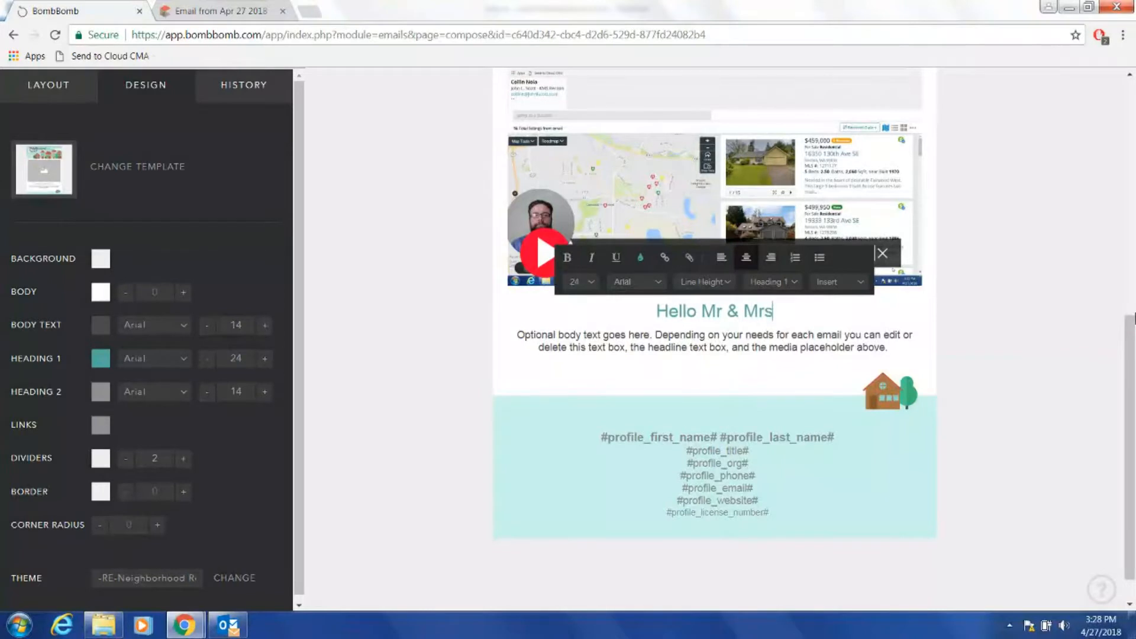
{"action": "type", "text": "on!"}
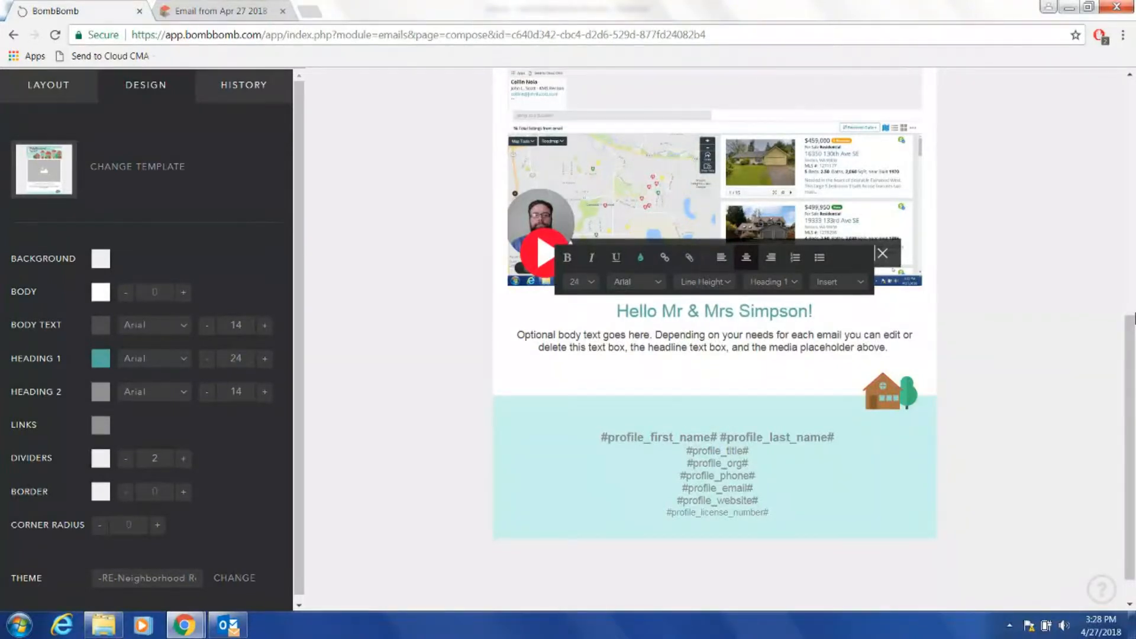
{"action": "key", "text": "BackSpace"}
{"action": "key", "text": "BackSpace"}
{"action": "key", "text": "BackSpace"}
{"action": "key", "text": "BackSpace"}
{"action": "key", "text": "BackSpace"}
{"action": "key", "text": "BackSpace"}
{"action": "key", "text": "BackSpace"}
{"action": "key", "text": "BackSpace"}
{"action": "key", "text": "BackSpace"}
{"action": "key", "text": "BackSpace"}
{"action": "key", "text": "BackSpace"}
{"action": "key", "text": "BackSpace"}
{"action": "key", "text": "BackSpace"}
{"action": "key", "text": "BackSpace"}
{"action": "key", "text": "BackSpace"}
{"action": "key", "text": "BackSpace"}
{"action": "key", "text": "BackSpace"}
{"action": "type", "text": "Homer and Marge!"}
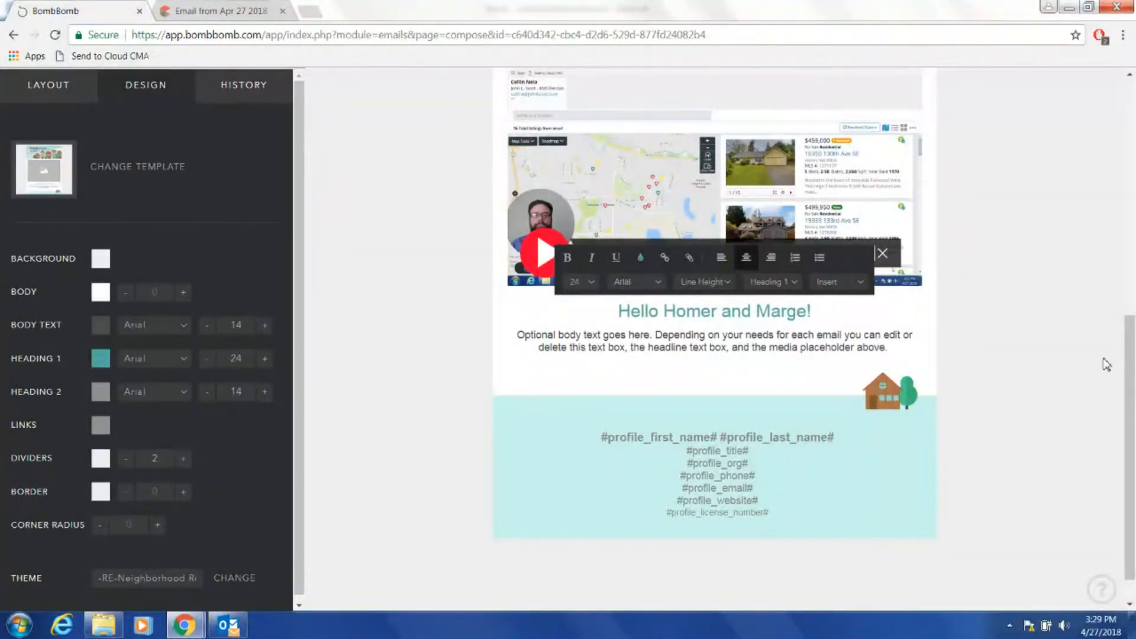
Replace the placeholder body with text about the Home Valuation Report, the video, and inviting questions.
{"action": "left_click", "coordinate": [884, 347]}
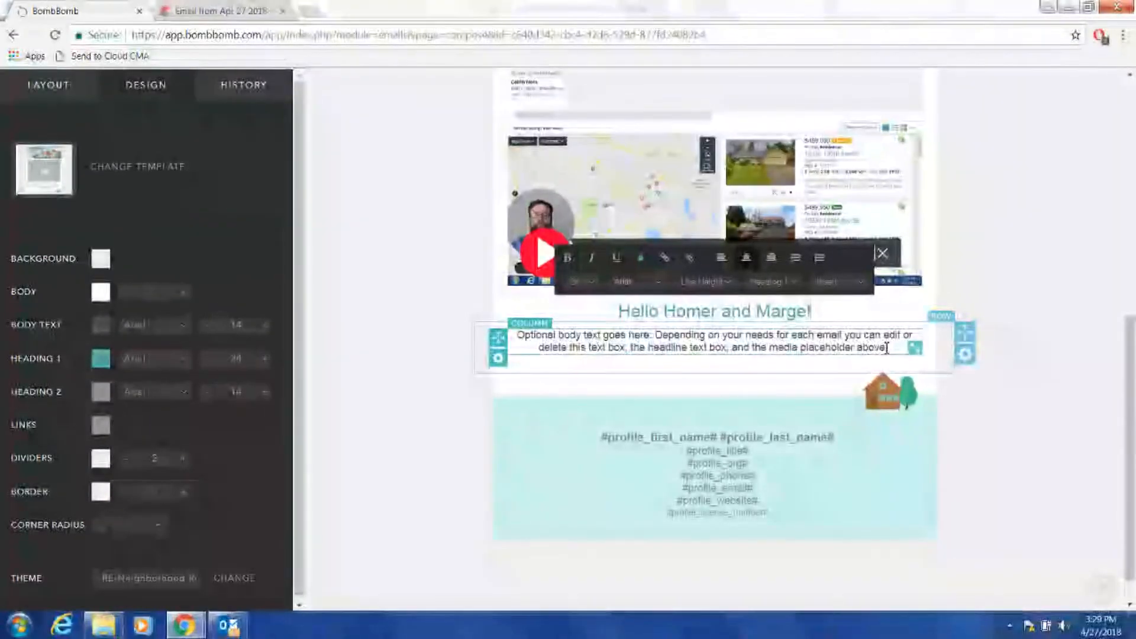
{"action": "left_click_drag", "start_coordinate": [884, 347], "coordinate": [501, 336]}
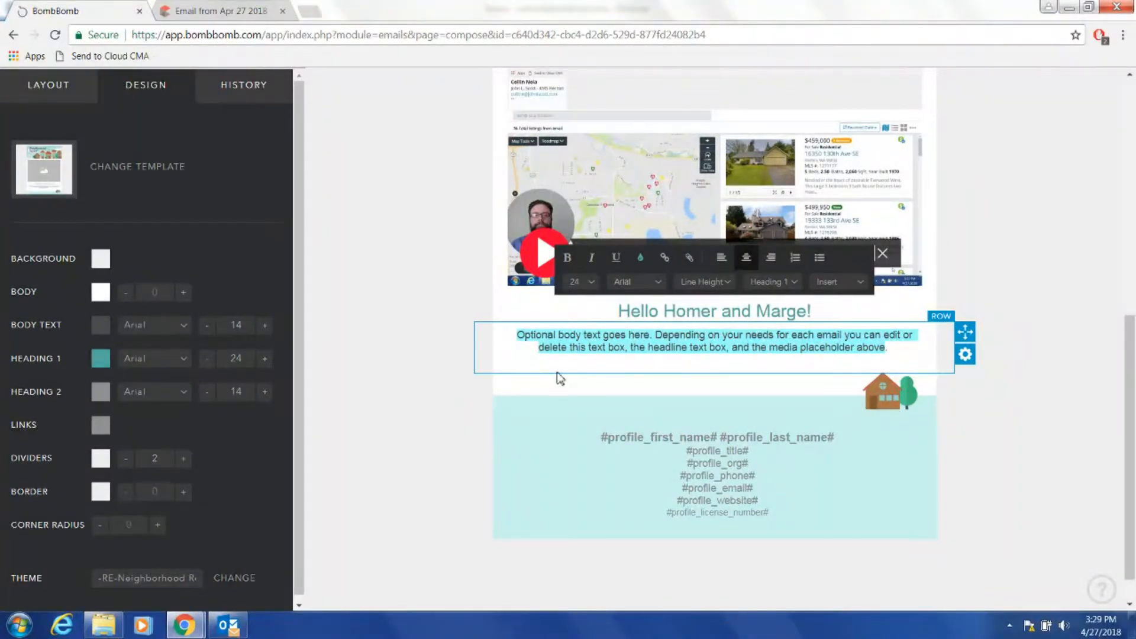
{"action": "key", "text": "BackSpace"}
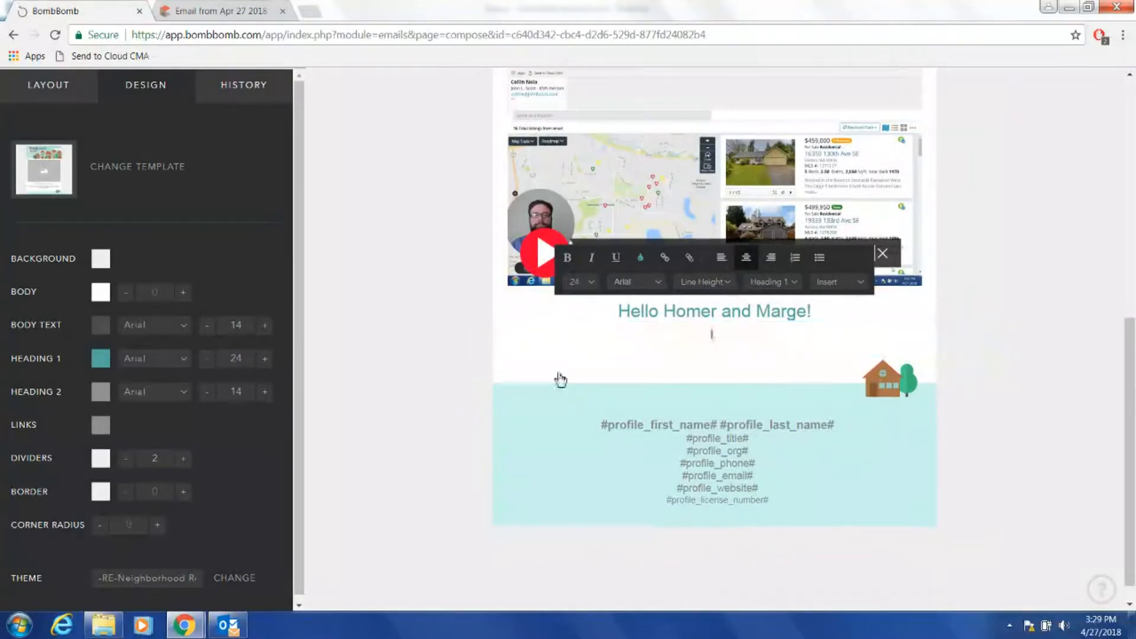
{"action": "type", "text": "I have take to do a Home"}
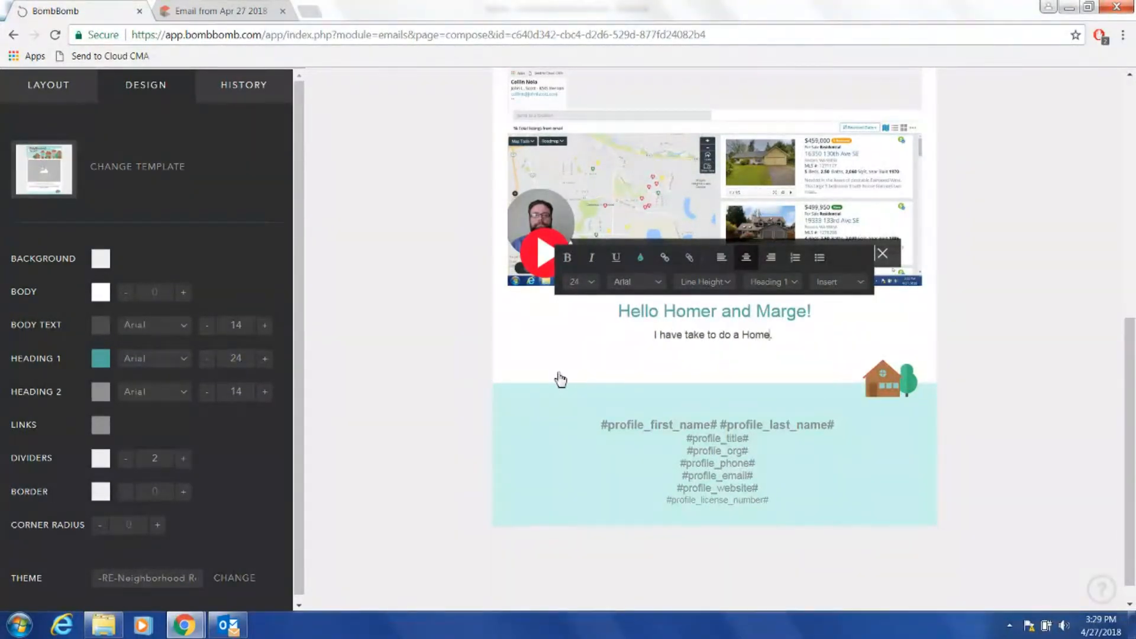
{"action": "type", "text": " Valuation Re"}
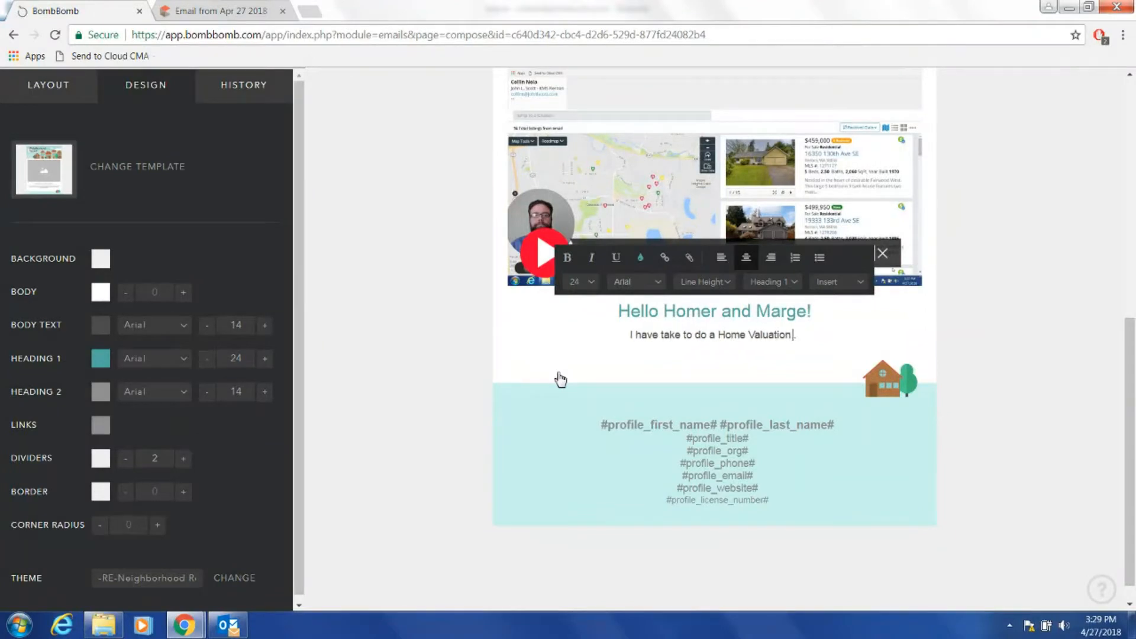
{"action": "type", "text": "port for you"}
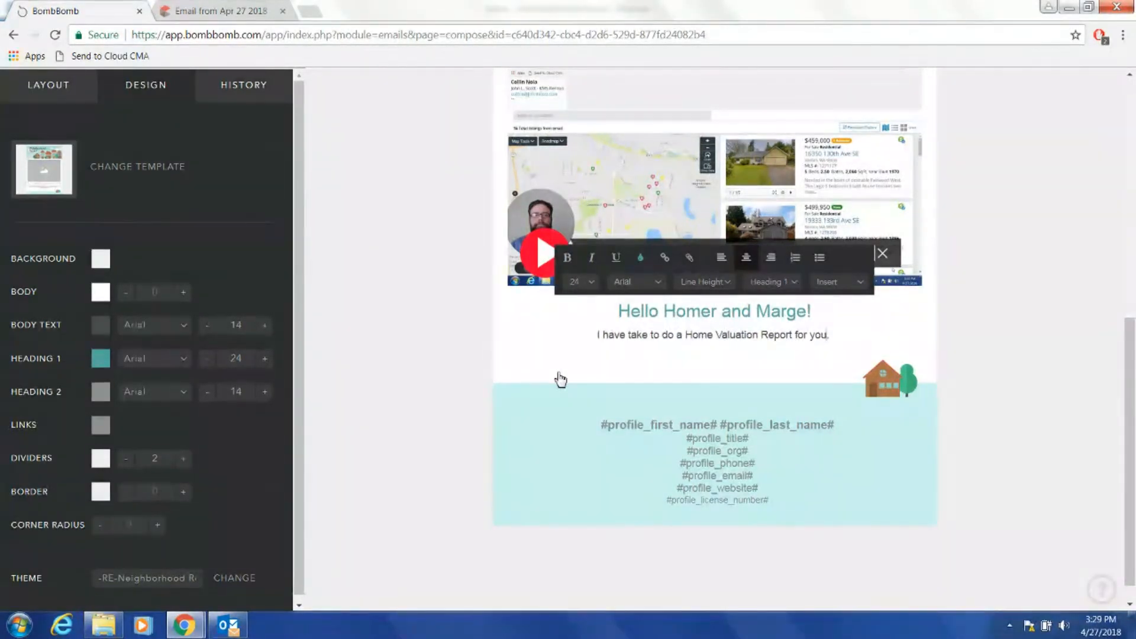
{"action": "type", "text": " to let"}
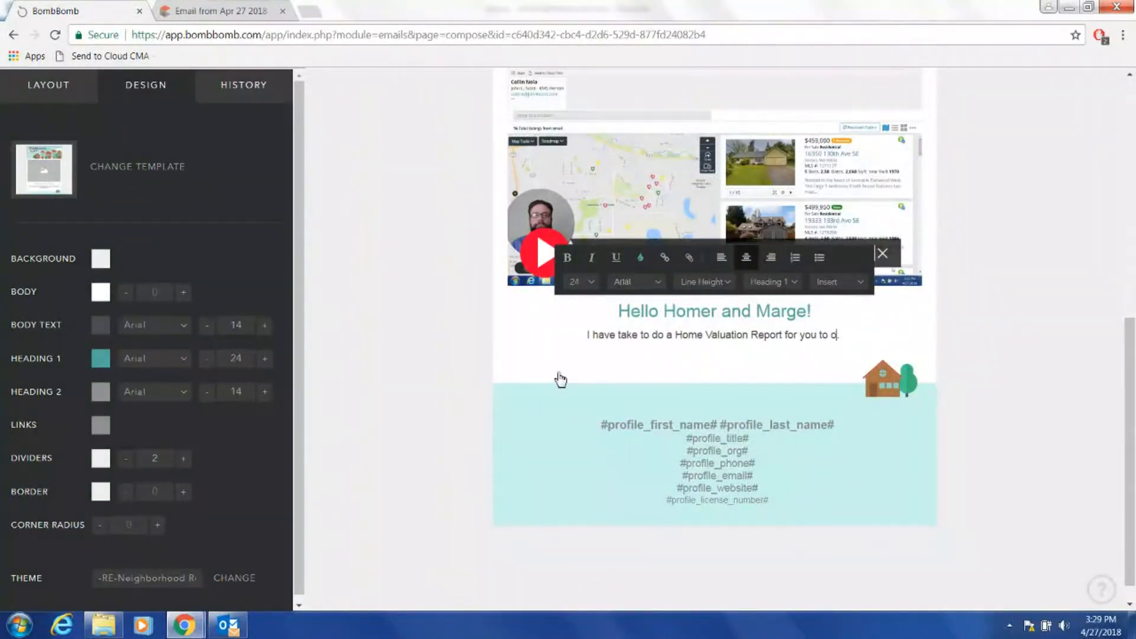
{"action": "type", "text": " know"}
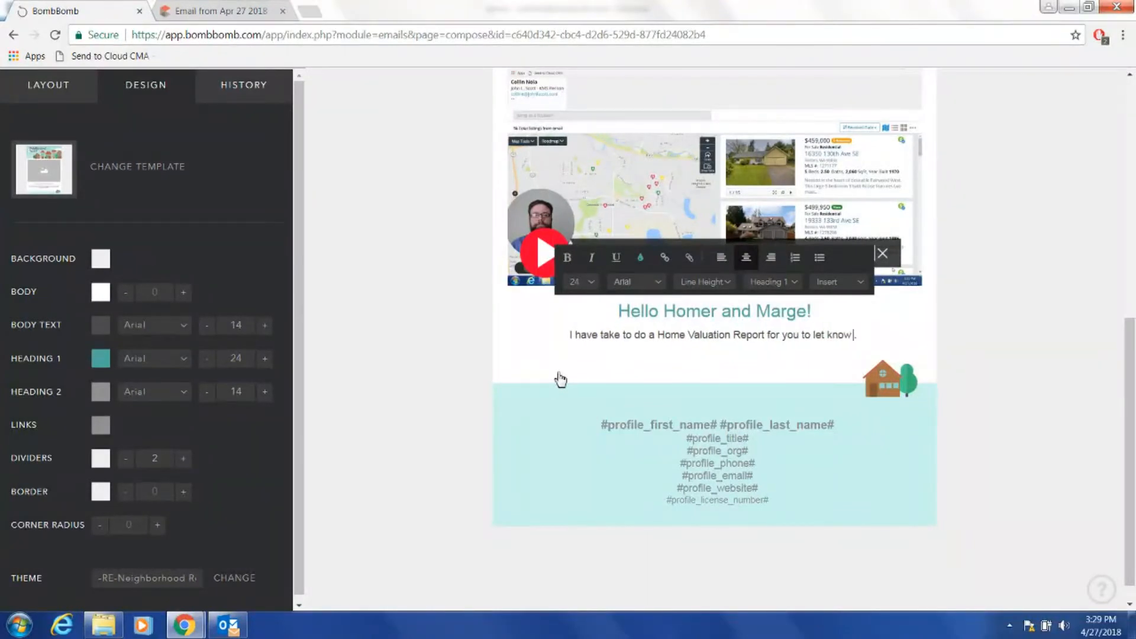
{"action": "type", "text": " what homes like yours are selling for in your h"}
{"action": "type", "text": "eighborhood."}
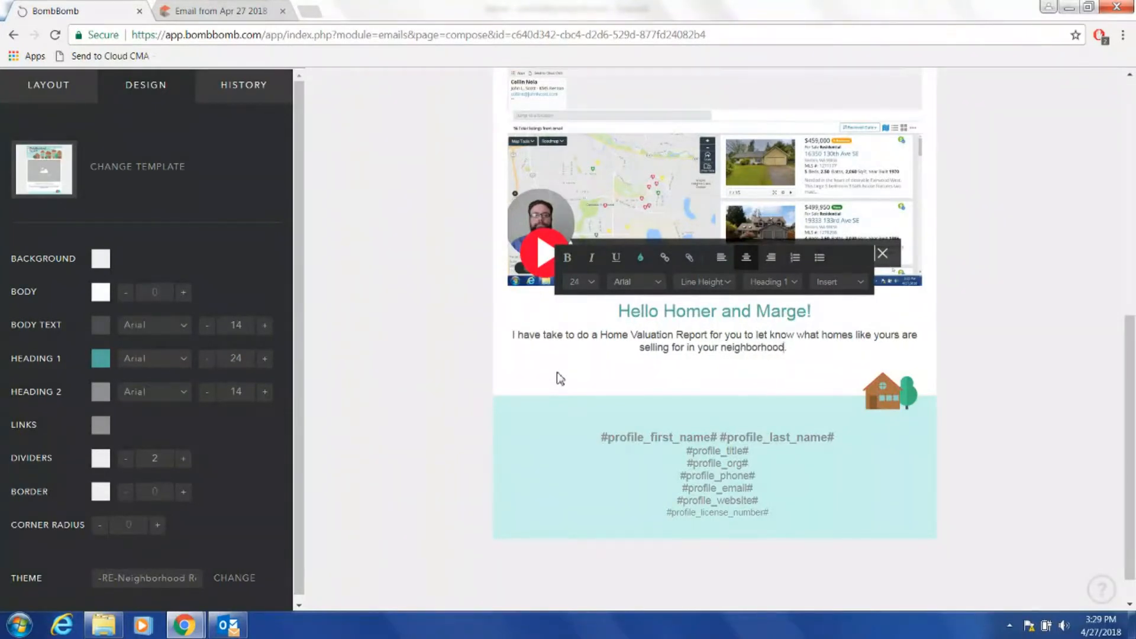
{"action": "type", "text": "  I x"}
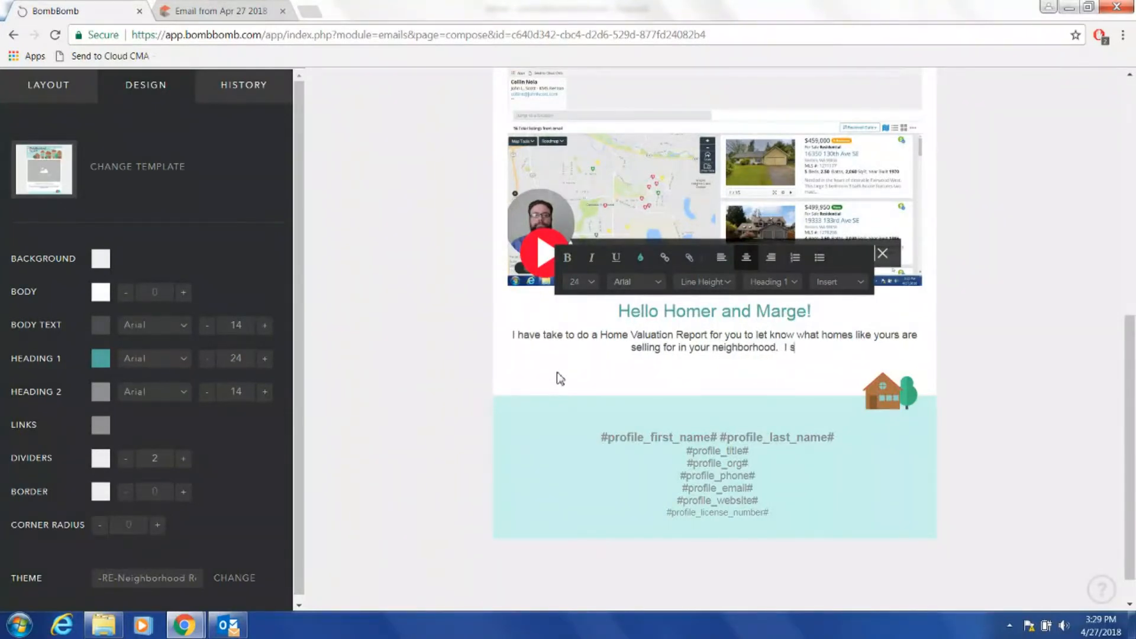
{"action": "key", "text": "BackSpace"}
{"action": "type", "text": "expla"}
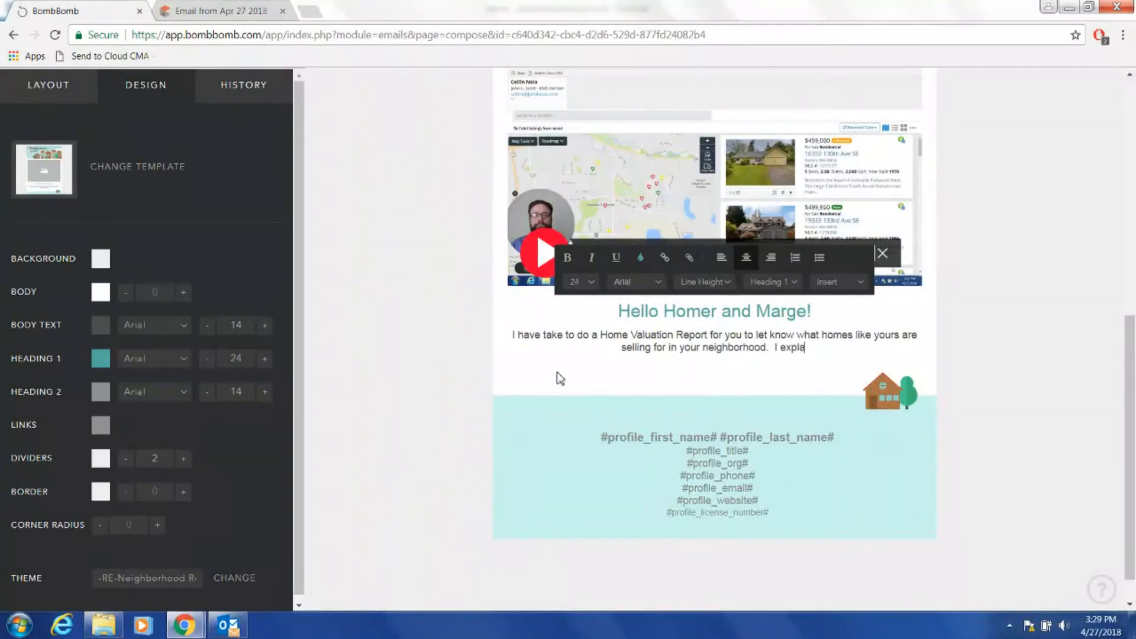
{"action": "type", "text": "in more in the vid"}
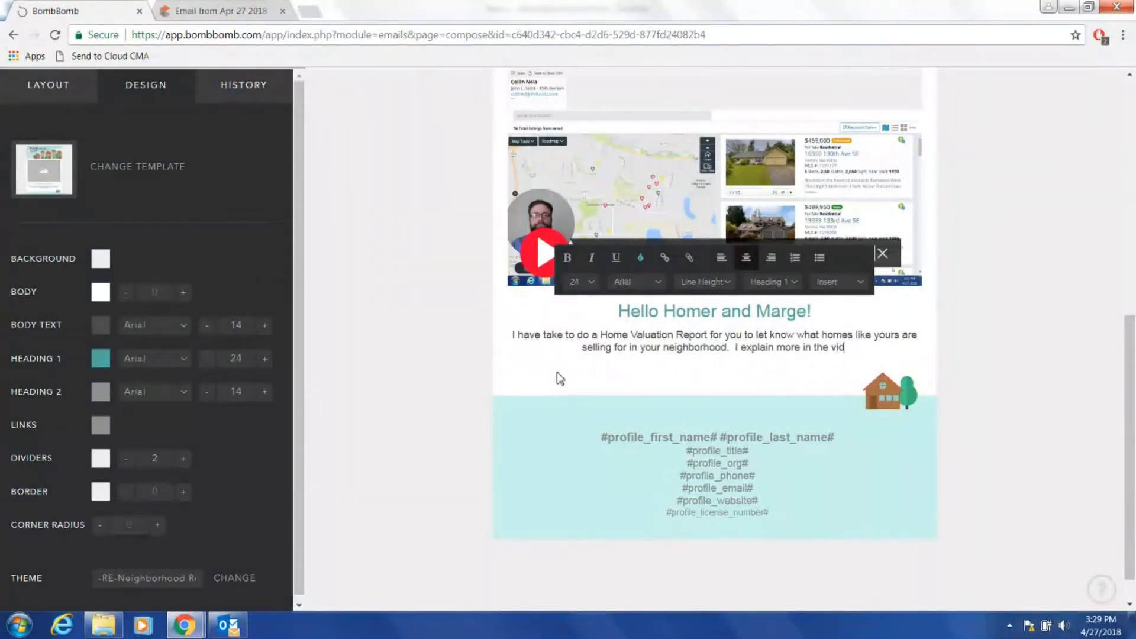
{"action": "type", "text": "eo, and you c"}
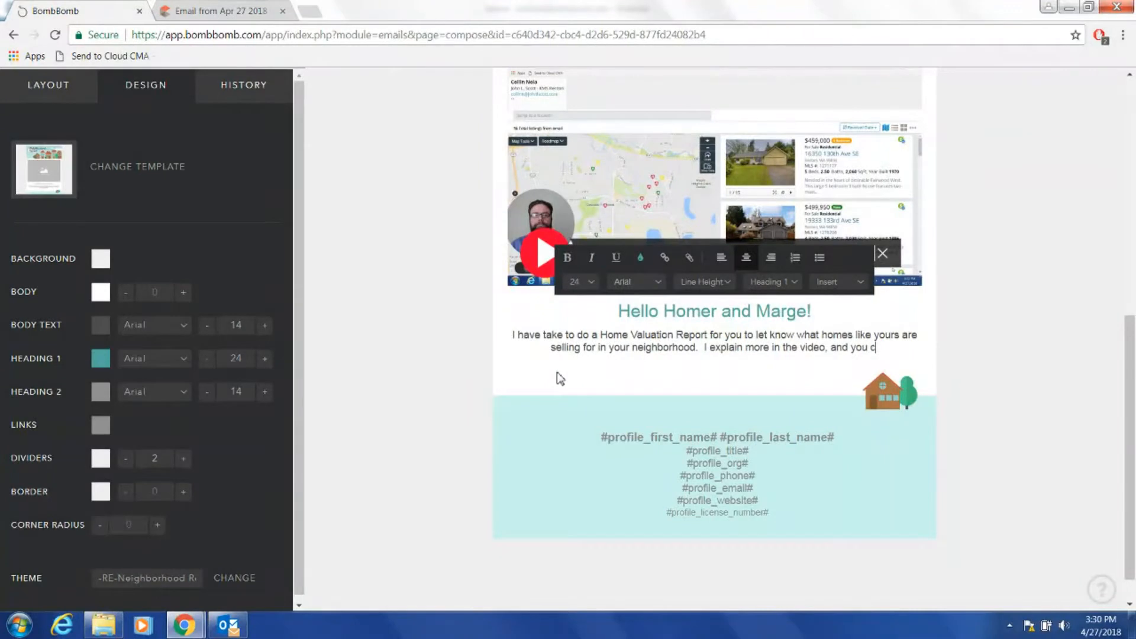
{"action": "type", "text": "lick belo"}
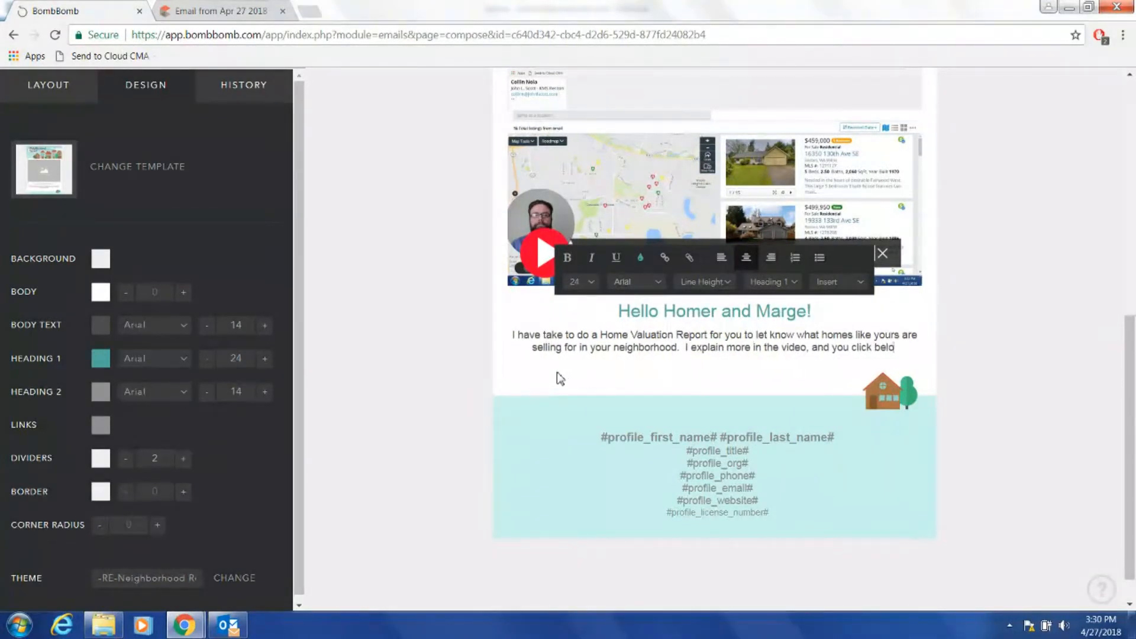
{"action": "type", "text": "w for the"}
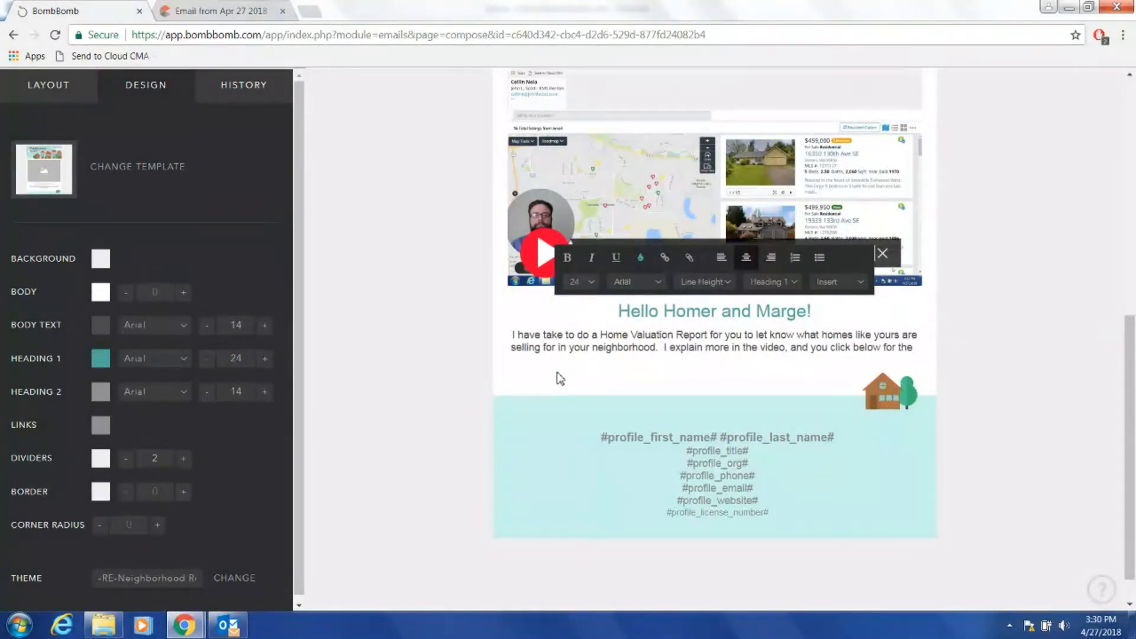
{"action": "type", "text": " full"}
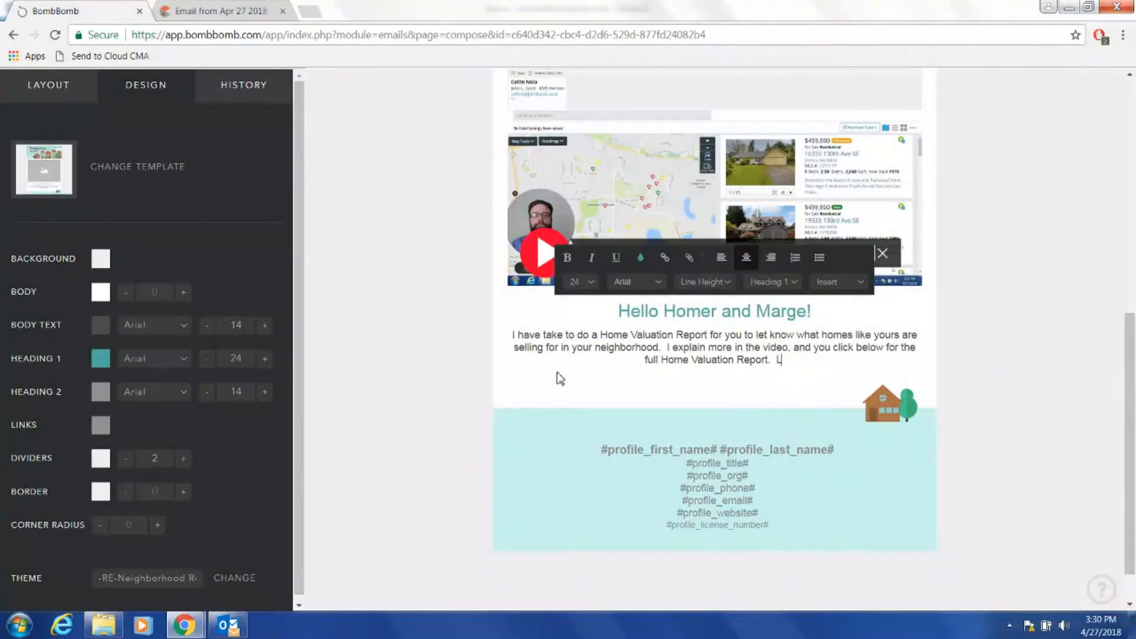
{"action": "key", "text": "BackSpace"}
{"action": "type", "text": "feel free to get ahold of me if you have any questions."}
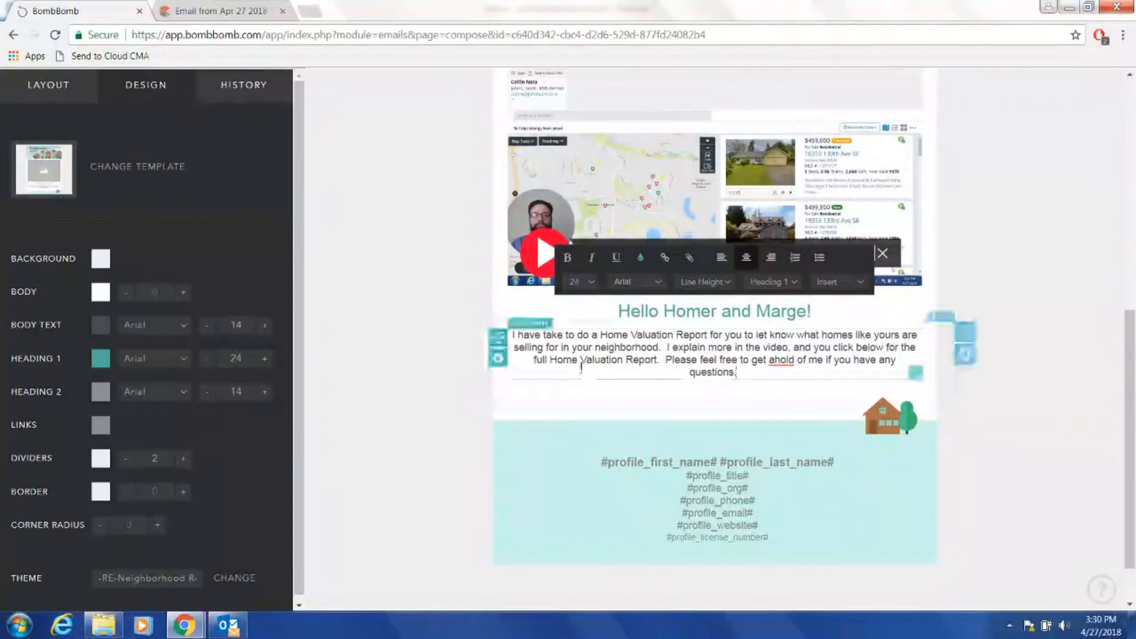
Fix 'ahold' to 'a hold' and add the line 'Click Here for Your Home Valuation Report'.
{"action": "left_click", "coordinate": [775, 360]}
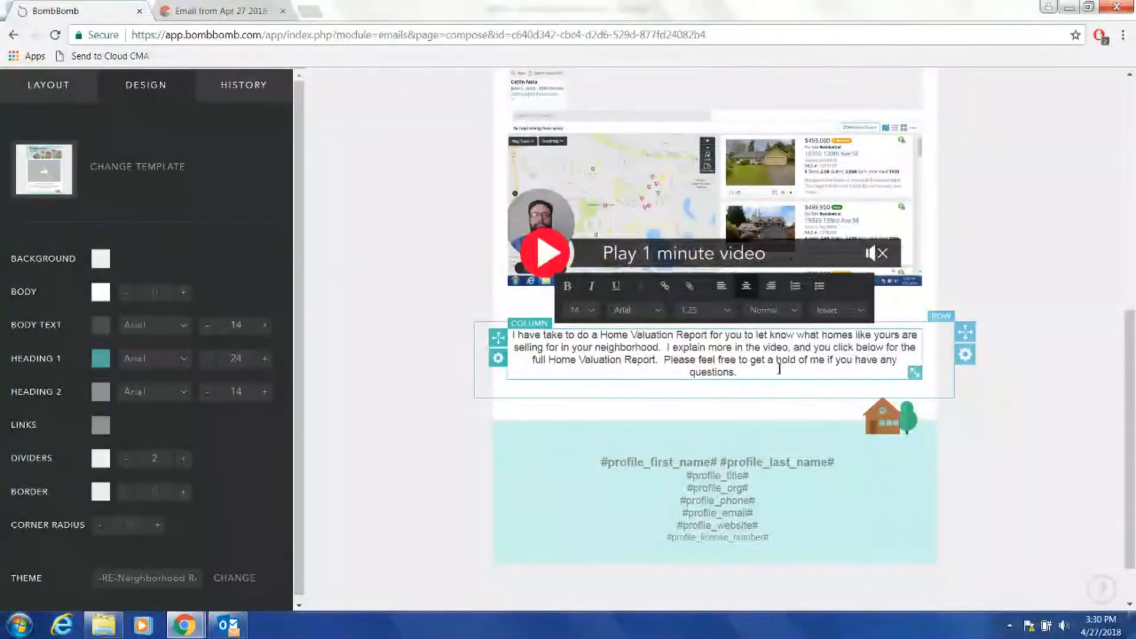
{"action": "key", "text": "Return"}
{"action": "key", "text": "Return"}
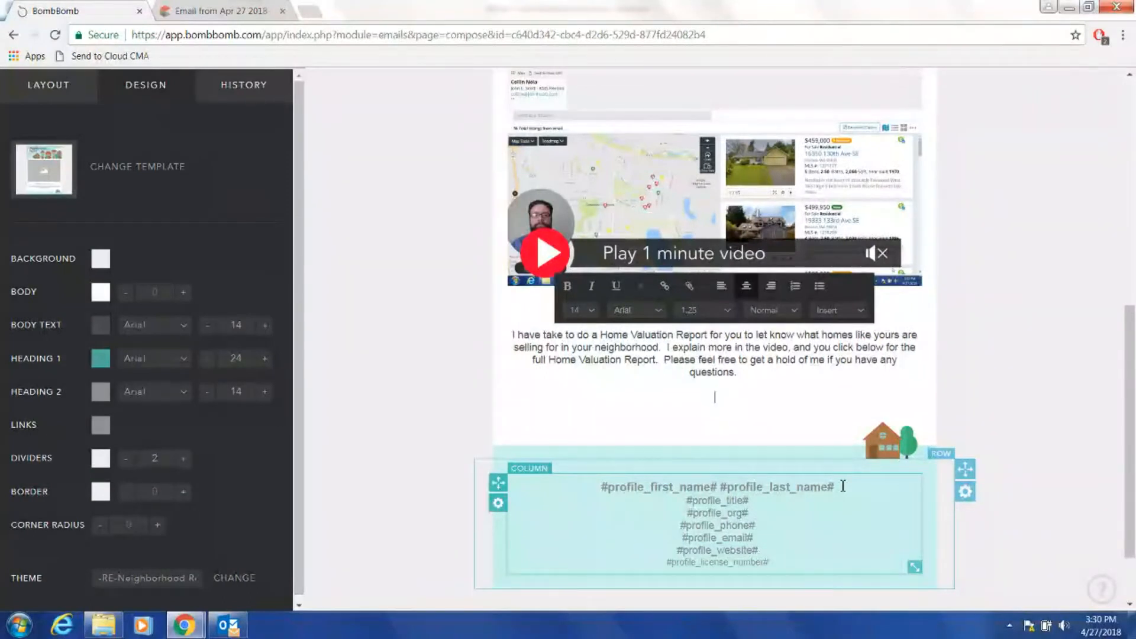
{"action": "type", "text": "Click Here for Your Home Valuation Report"}
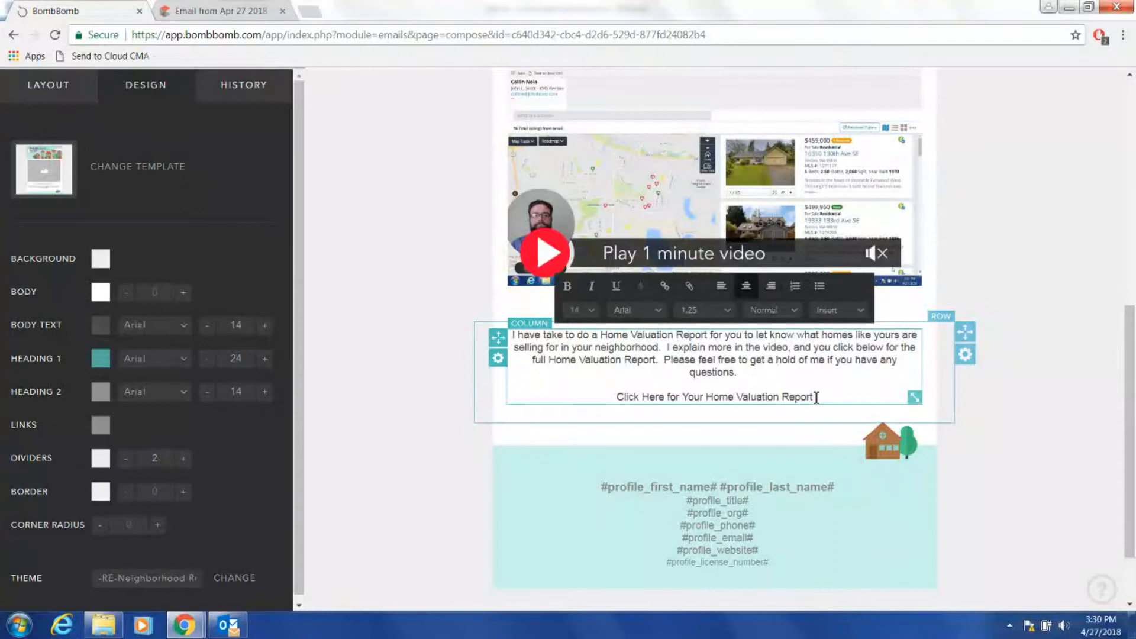
Make the Click Here line bold at font size 16 in Normal paragraph style.
{"action": "triple_click", "coordinate": [677, 394]}
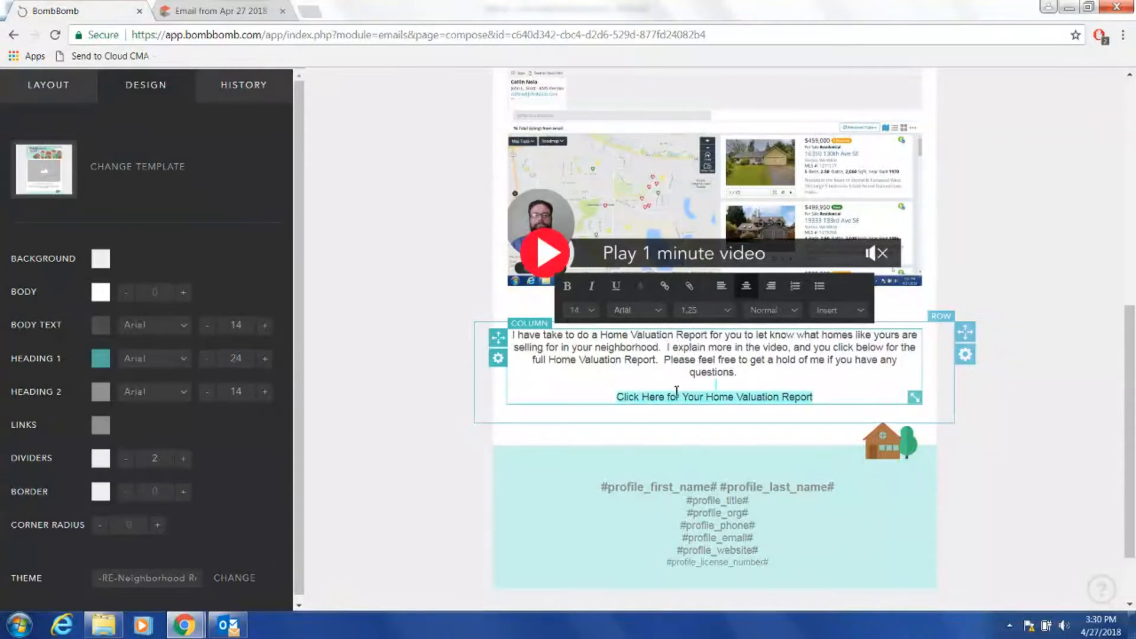
{"action": "left_click", "coordinate": [587, 310]}
{"action": "left_click", "coordinate": [594, 314]}
{"action": "scroll", "coordinate": [643, 387], "scroll_direction": "down", "scroll_amount": 3}
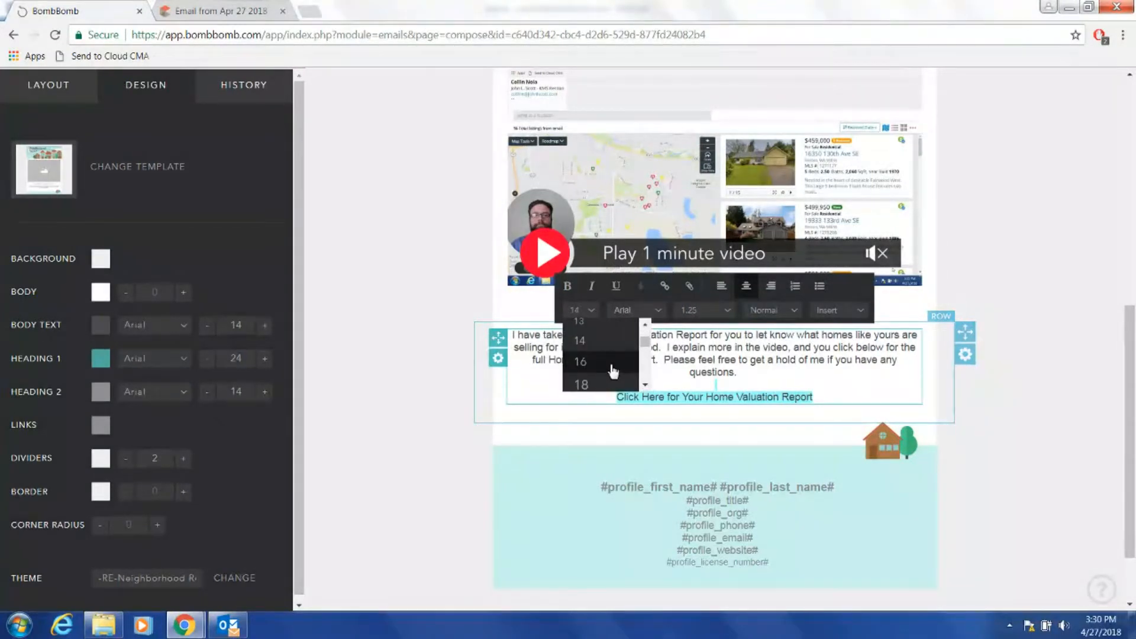
{"action": "left_click", "coordinate": [614, 370]}
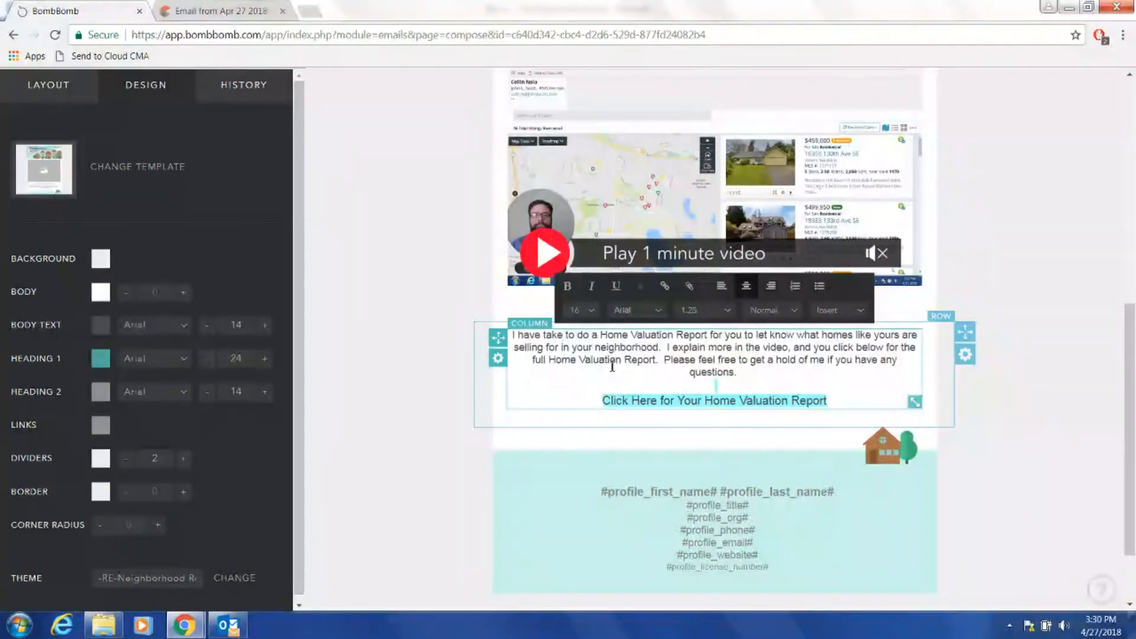
{"action": "left_click", "coordinate": [803, 318]}
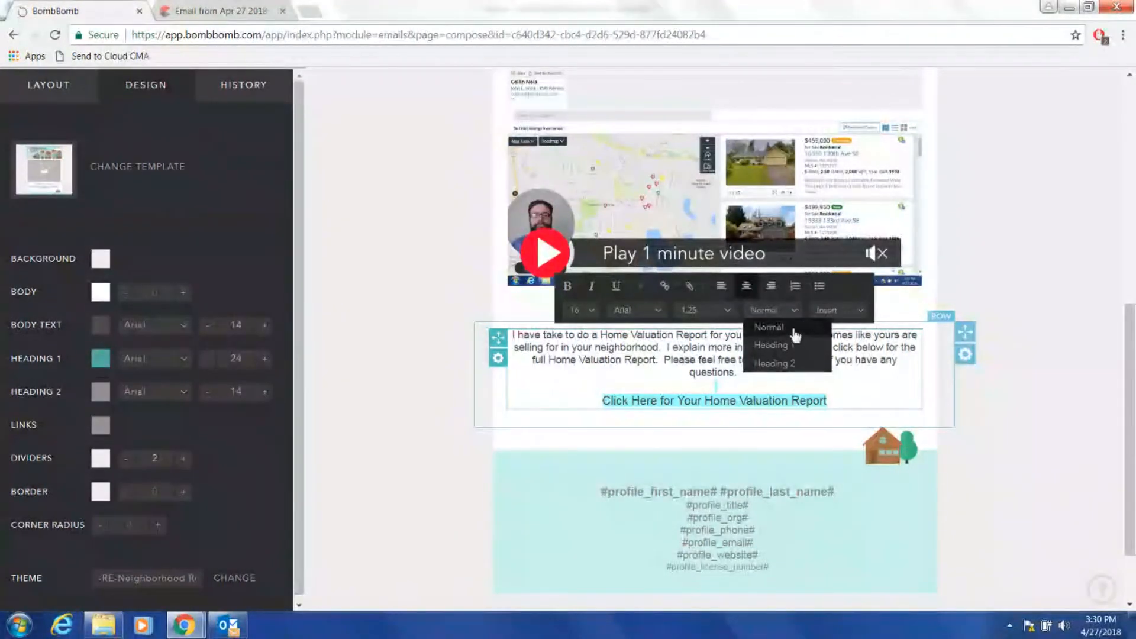
{"action": "left_click", "coordinate": [796, 335]}
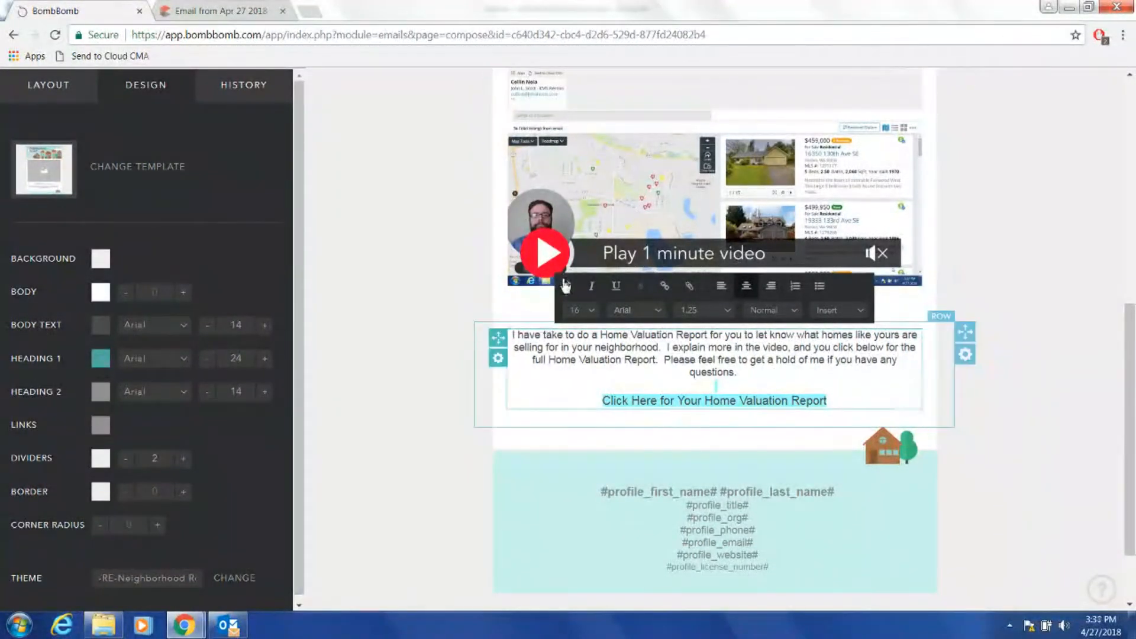
{"action": "left_click", "coordinate": [567, 286]}
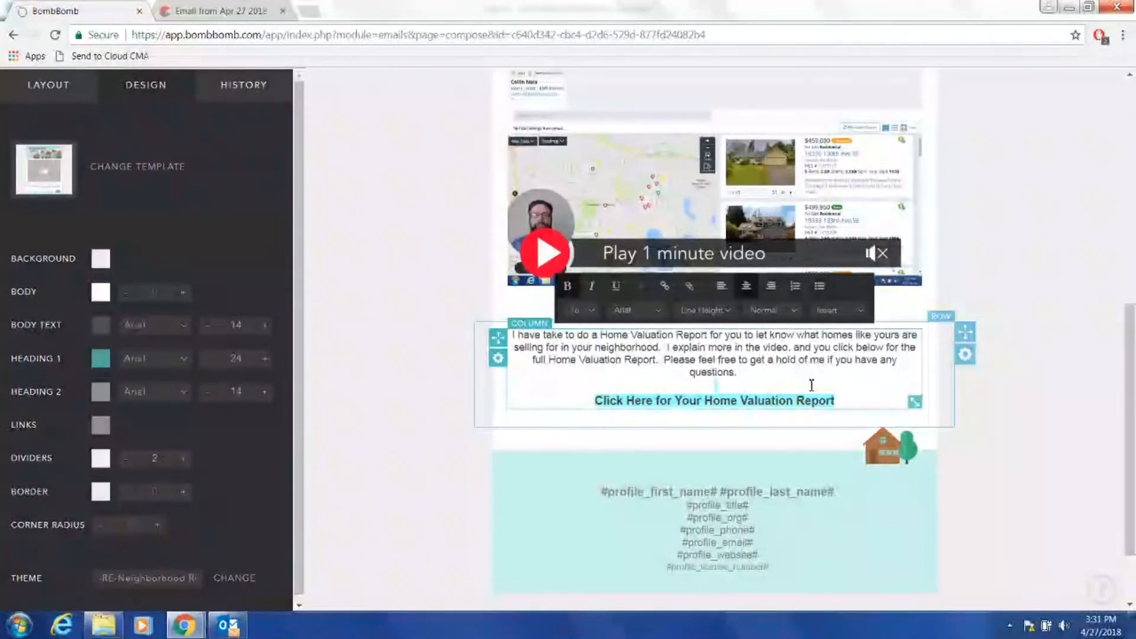
Link the Click Here line to the Matrix valuation report URL copied from the Outlook MLS email.
{"action": "left_click", "coordinate": [666, 290]}
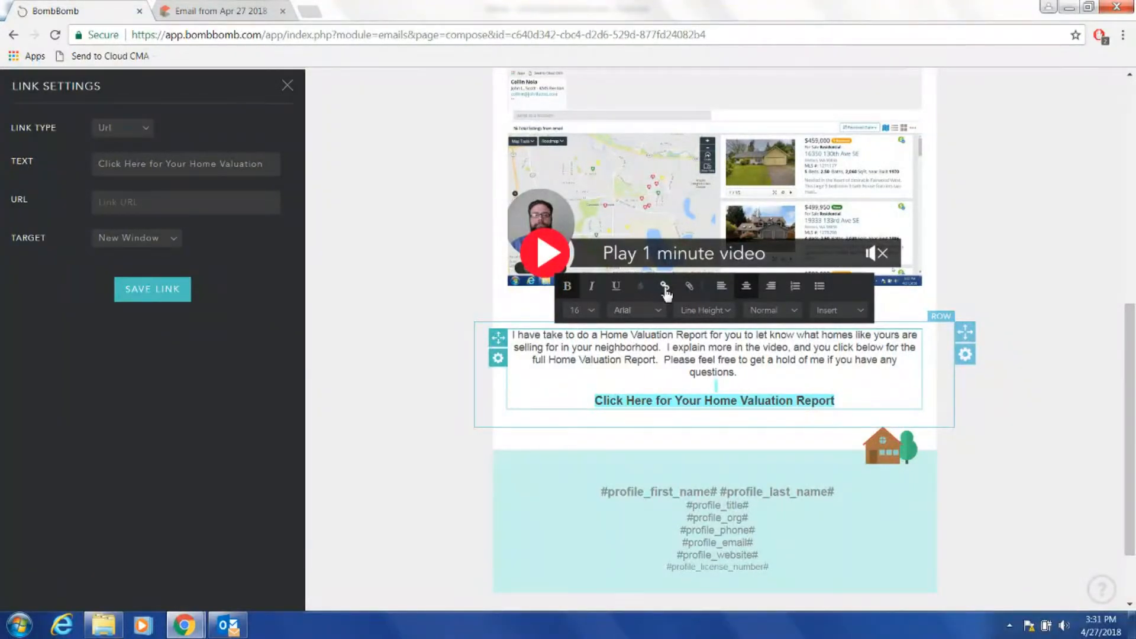
{"action": "left_click", "coordinate": [229, 626]}
{"action": "left_click_drag", "start_coordinate": [753, 290], "coordinate": [441, 290]}
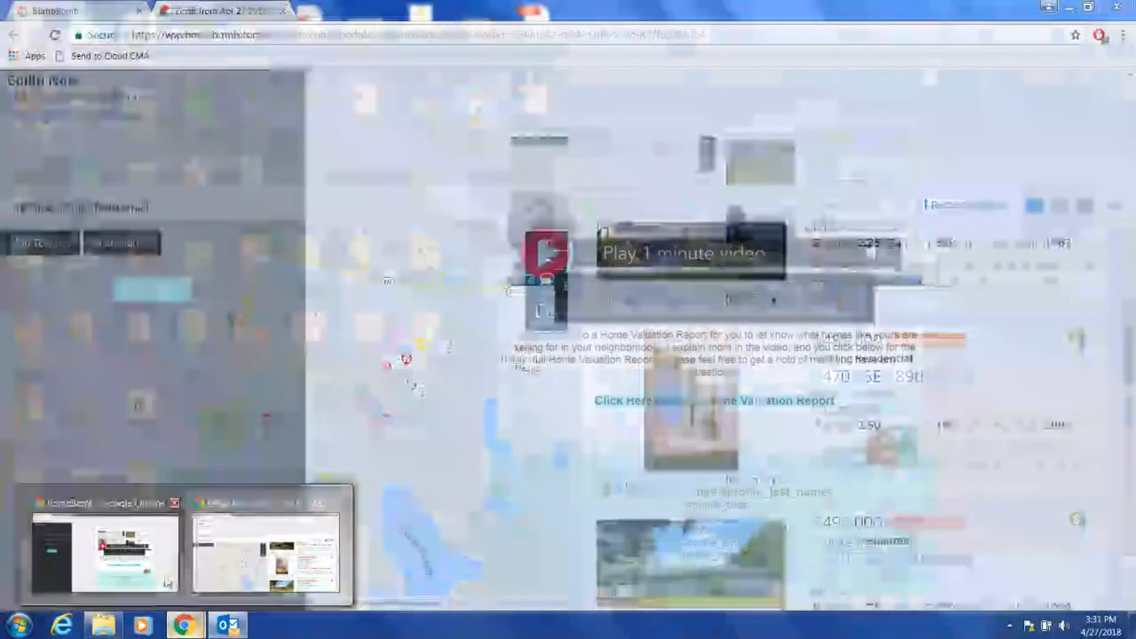
{"action": "left_click", "coordinate": [101, 542]}
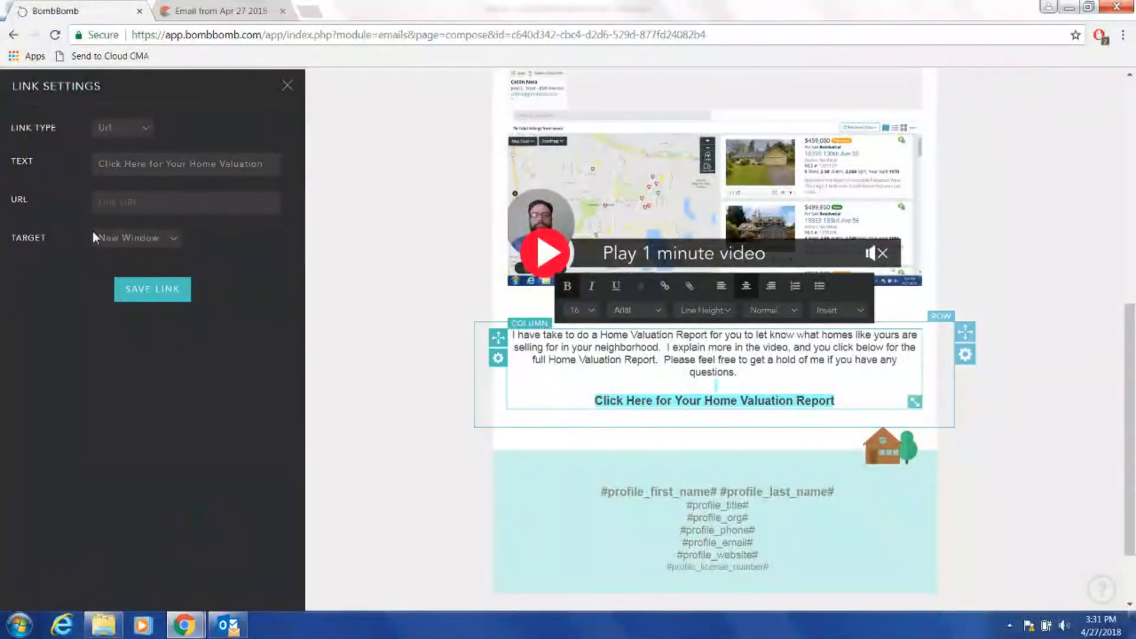
{"action": "left_click", "coordinate": [124, 205]}
{"action": "key", "text": "ctrl+v"}
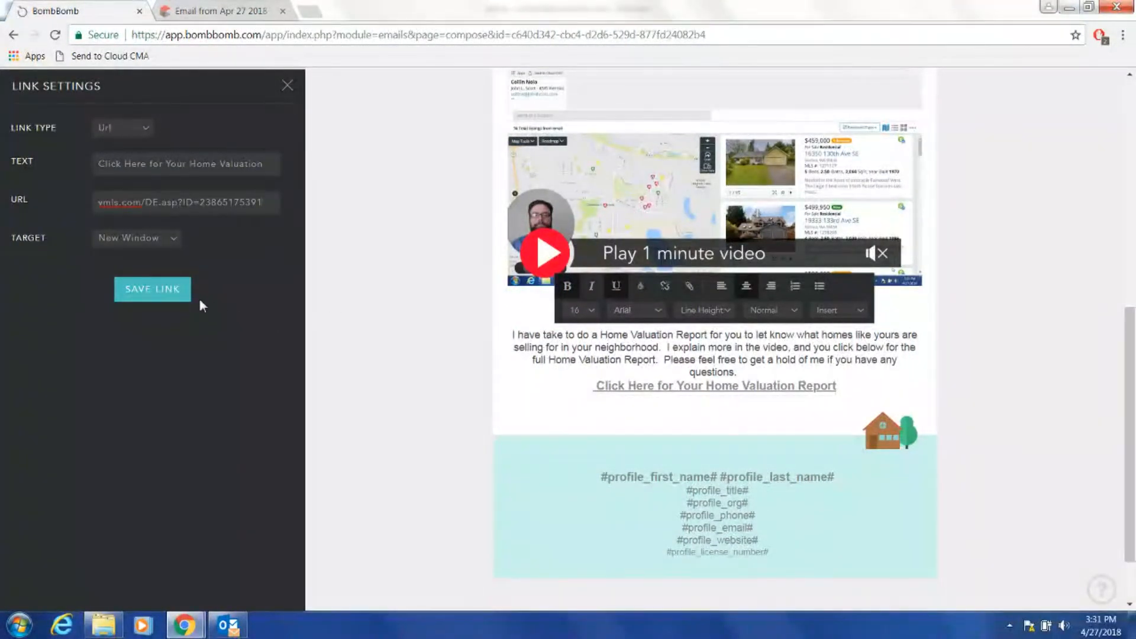
{"action": "left_click", "coordinate": [164, 292]}
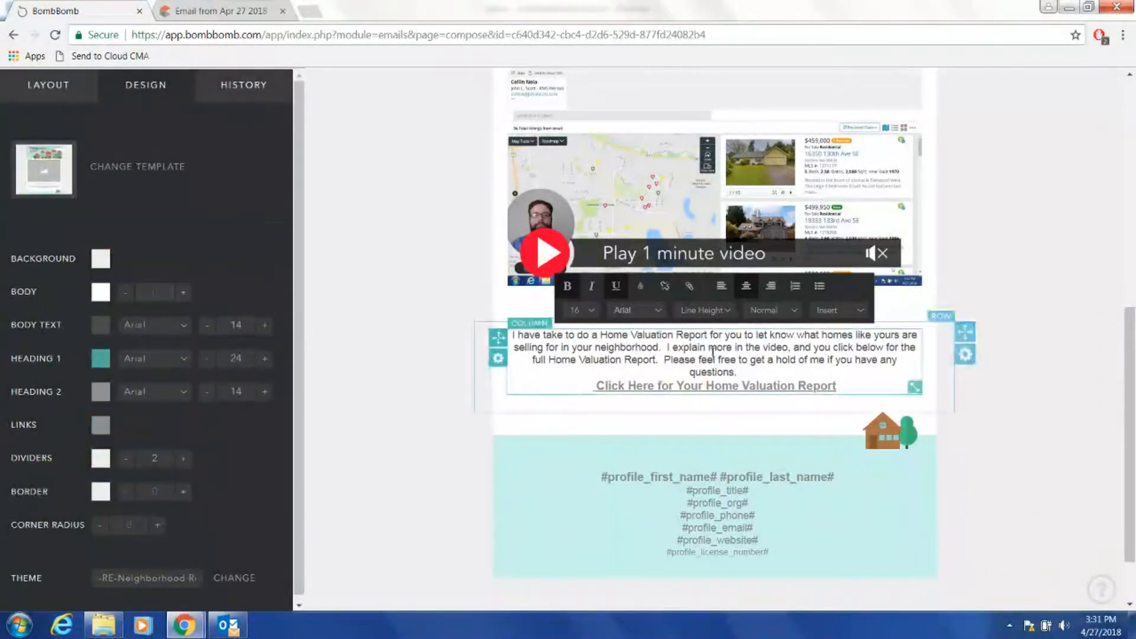
Insert a blank line between the closing sentence and the link, then finish editing the body.
{"action": "left_click", "coordinate": [743, 376]}
{"action": "key", "text": "Return"}
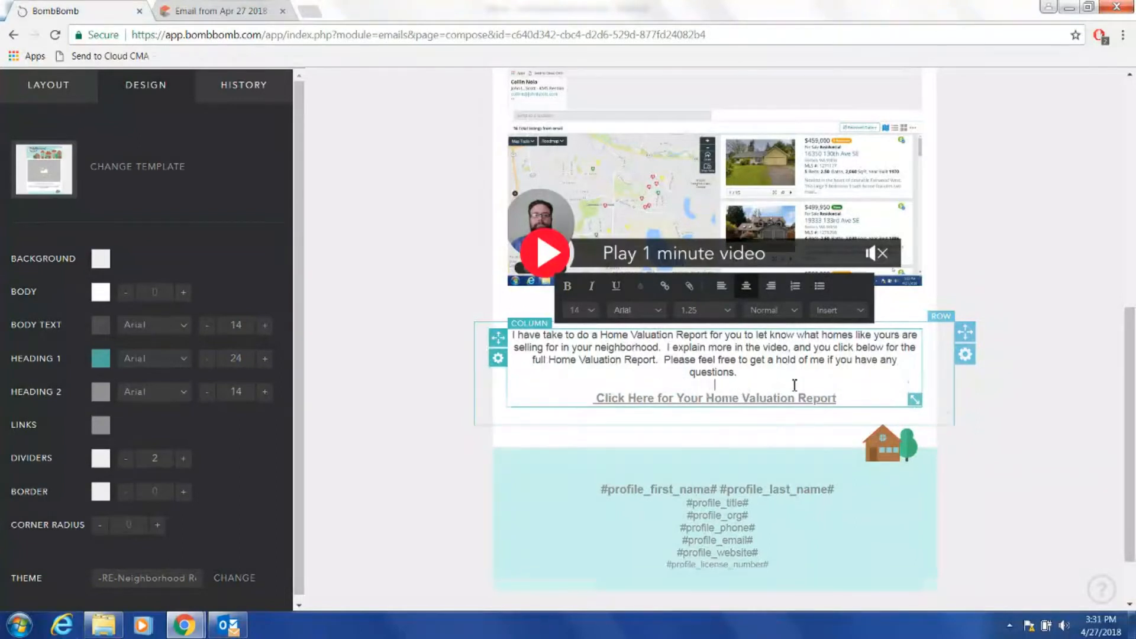
{"action": "left_click", "coordinate": [1045, 388]}
{"action": "scroll", "coordinate": [1099, 184], "scroll_direction": "up", "scroll_amount": 8}
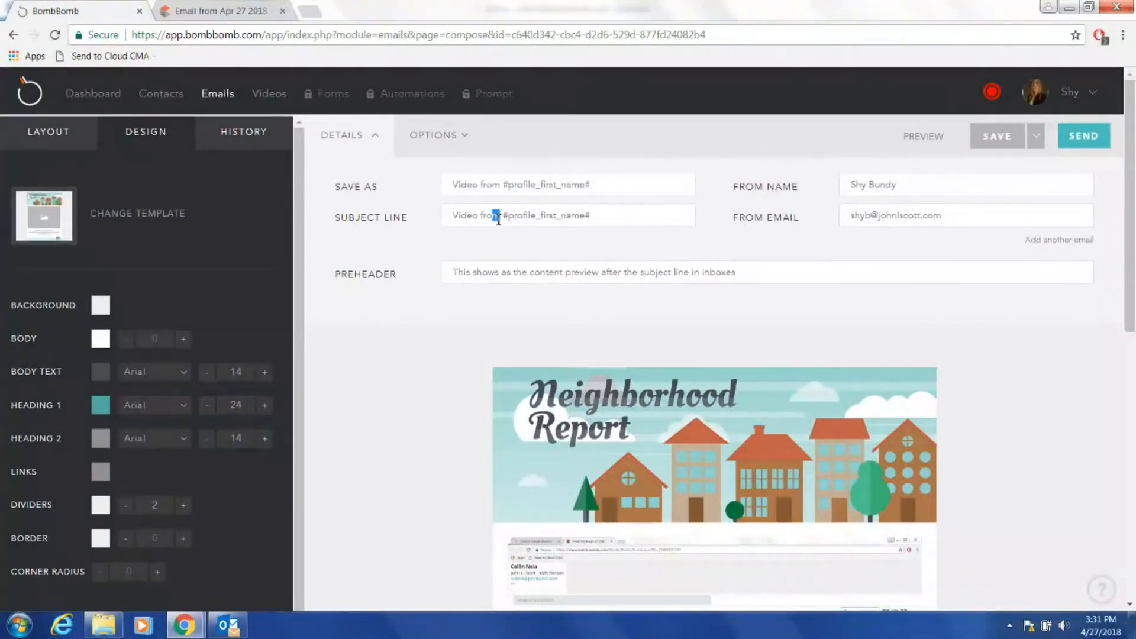
Replace the subject 'Video from #profile_first_name#' with 'Your Personalized Home Valuation'.
{"action": "left_click_drag", "start_coordinate": [501, 216], "coordinate": [355, 228]}
{"action": "left_click", "coordinate": [638, 224]}
{"action": "left_click_drag", "start_coordinate": [633, 220], "coordinate": [332, 225]}
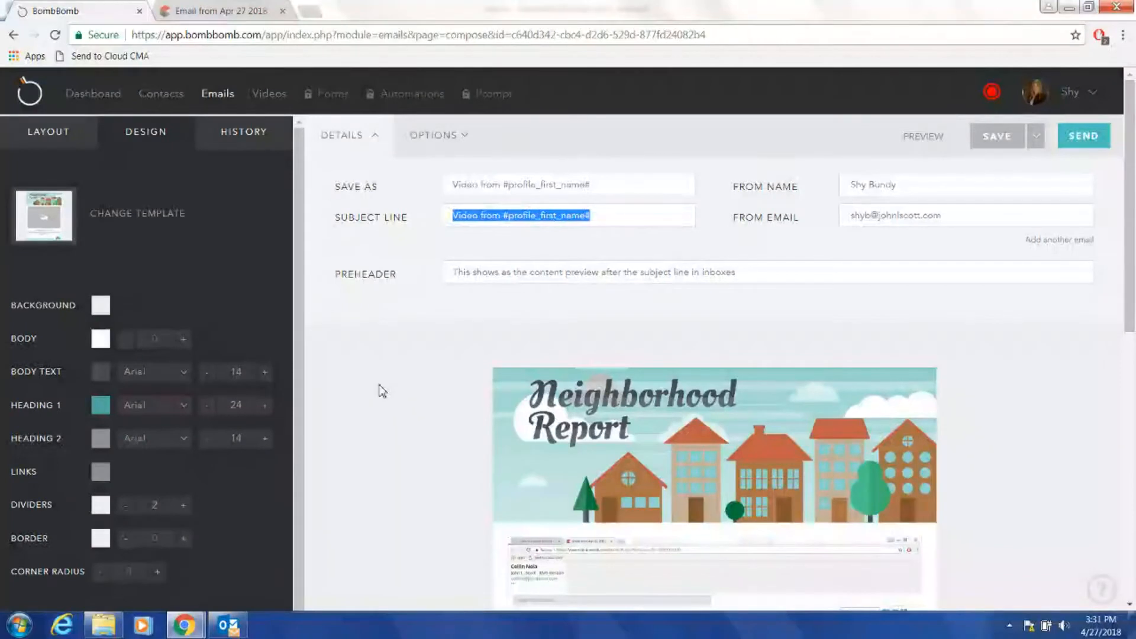
{"action": "type", "text": "N"}
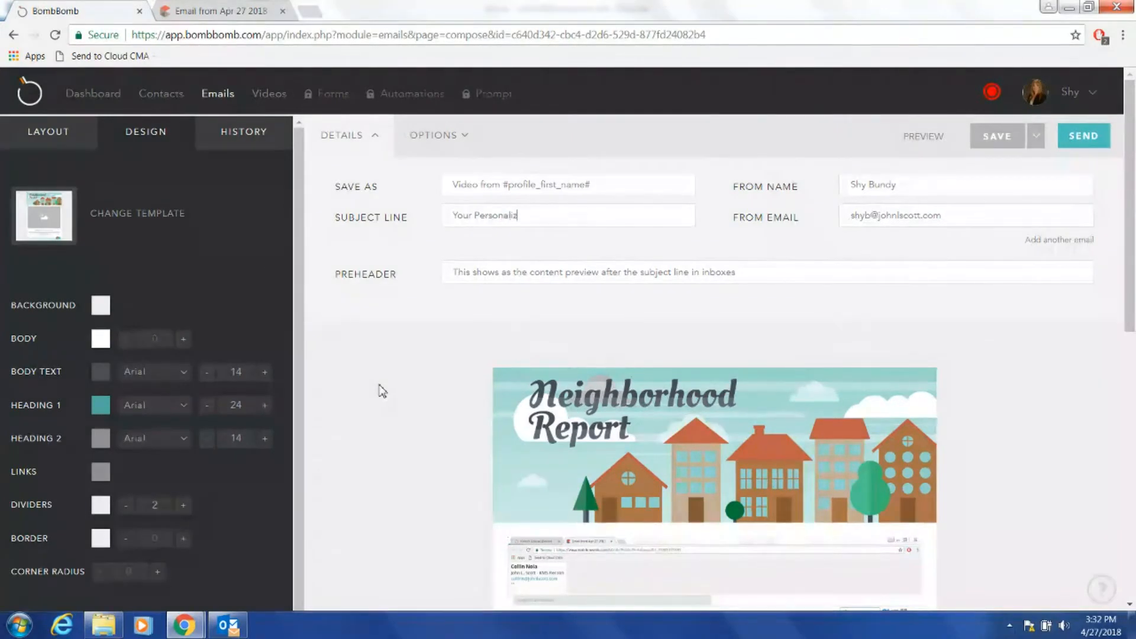
{"action": "type", "text": "our Personalized Home Valuation"}
{"action": "left_click", "coordinate": [228, 626]}
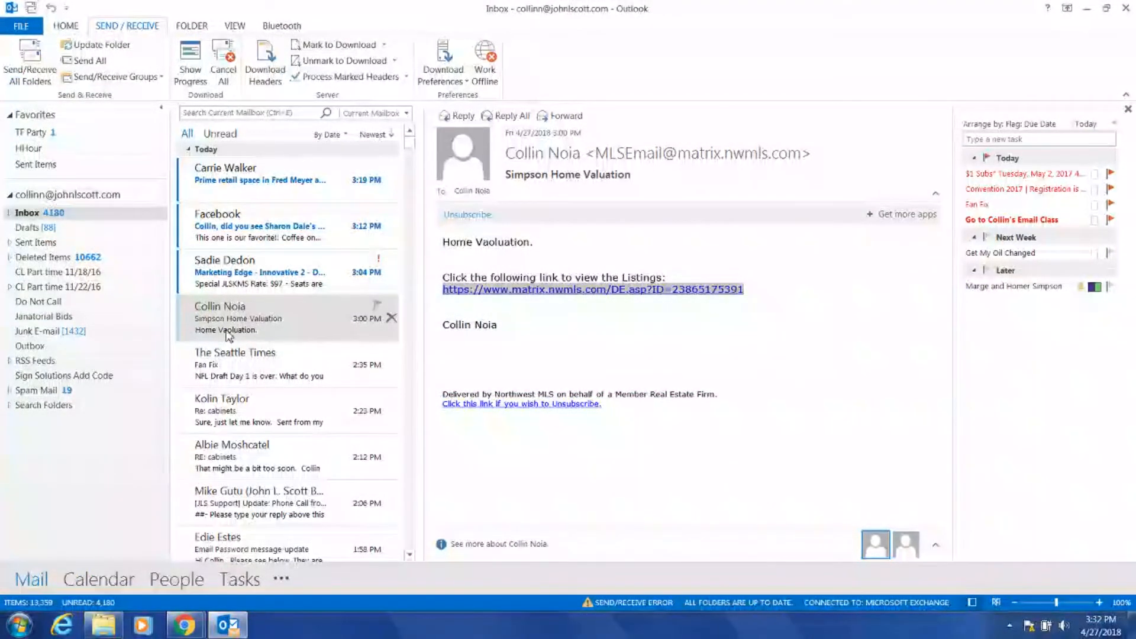
{"action": "left_click", "coordinate": [229, 370]}
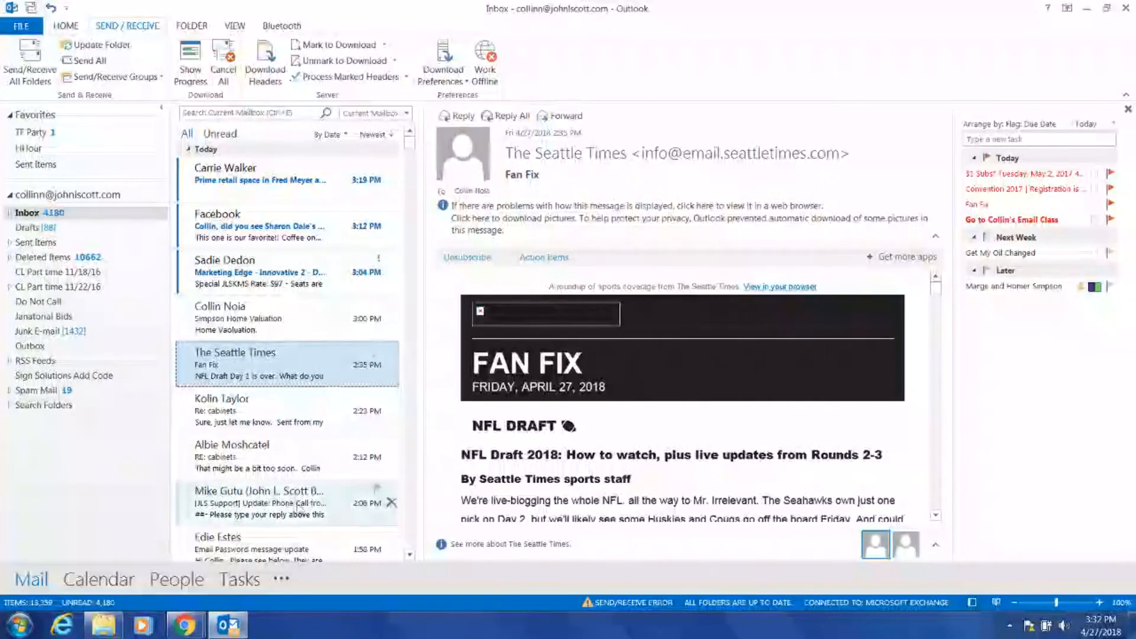
{"action": "left_click", "coordinate": [185, 625]}
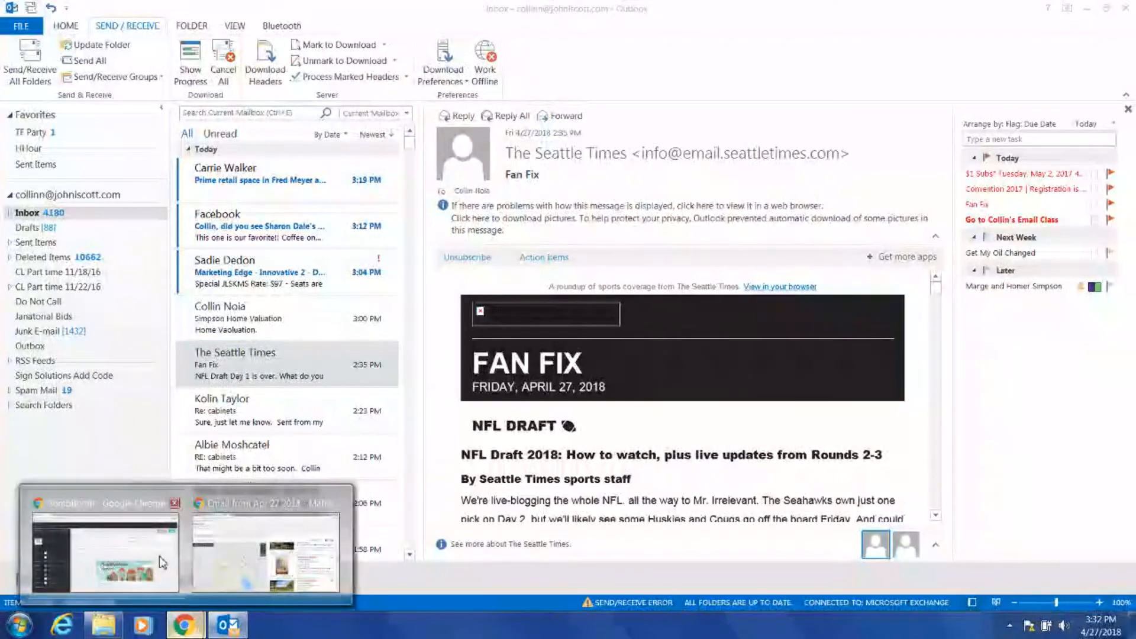
{"action": "left_click", "coordinate": [163, 562]}
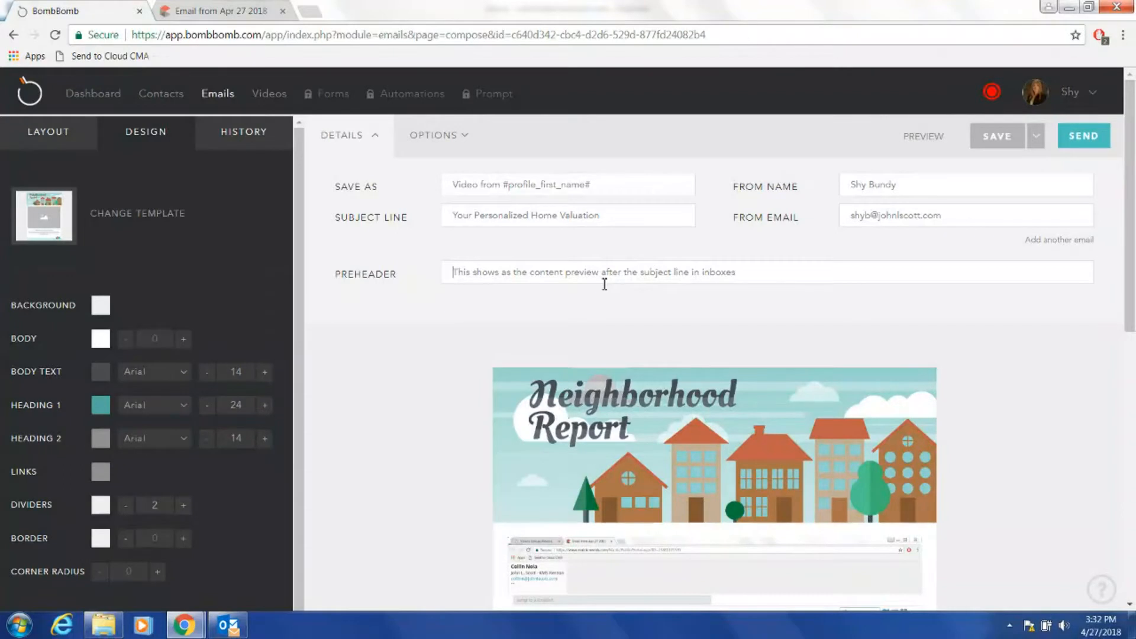
Complete the preheader to greet both homeowners by first name and mention their up-to-date home valuation report.
{"action": "type", "text": "Hi Ho"}
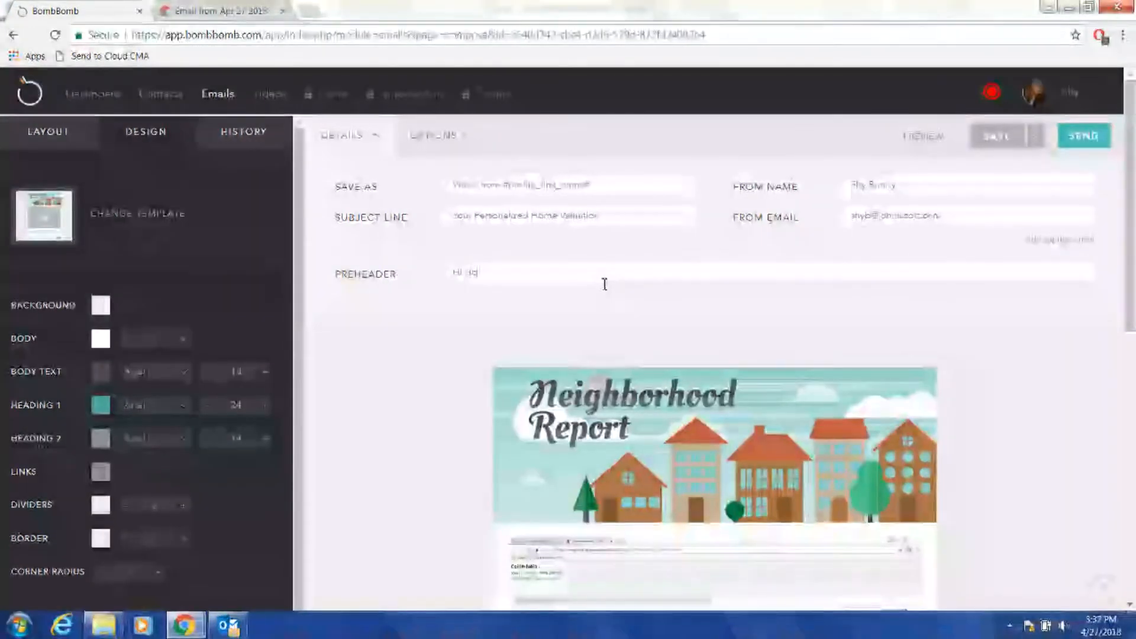
{"action": "type", "text": "mer and Marg"}
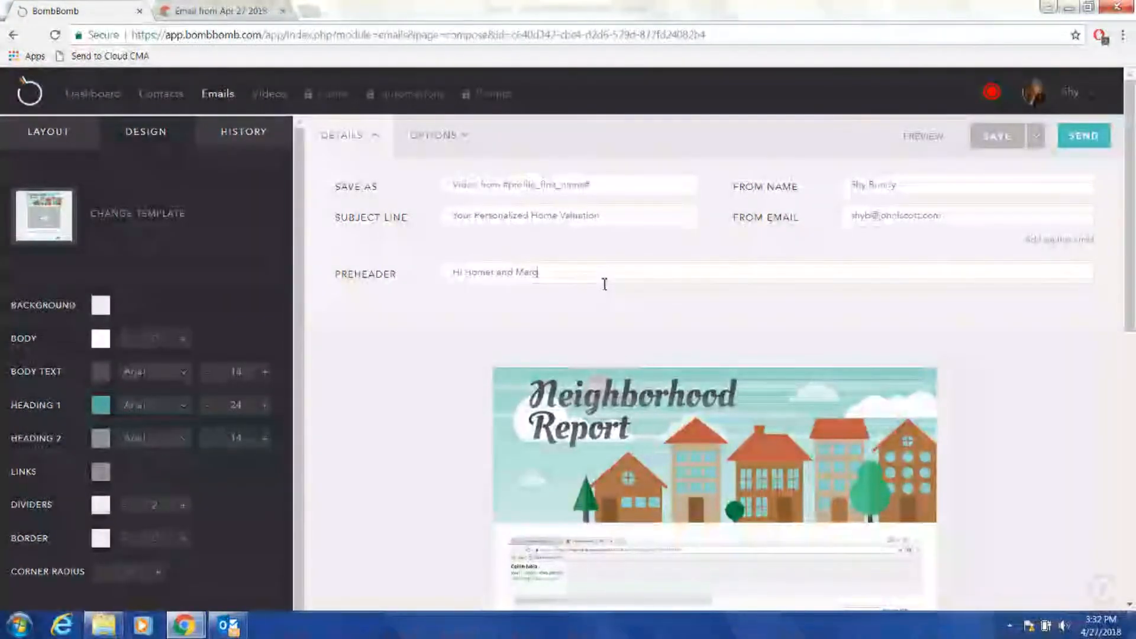
{"action": "type", "text": "e - Here is your up-to"}
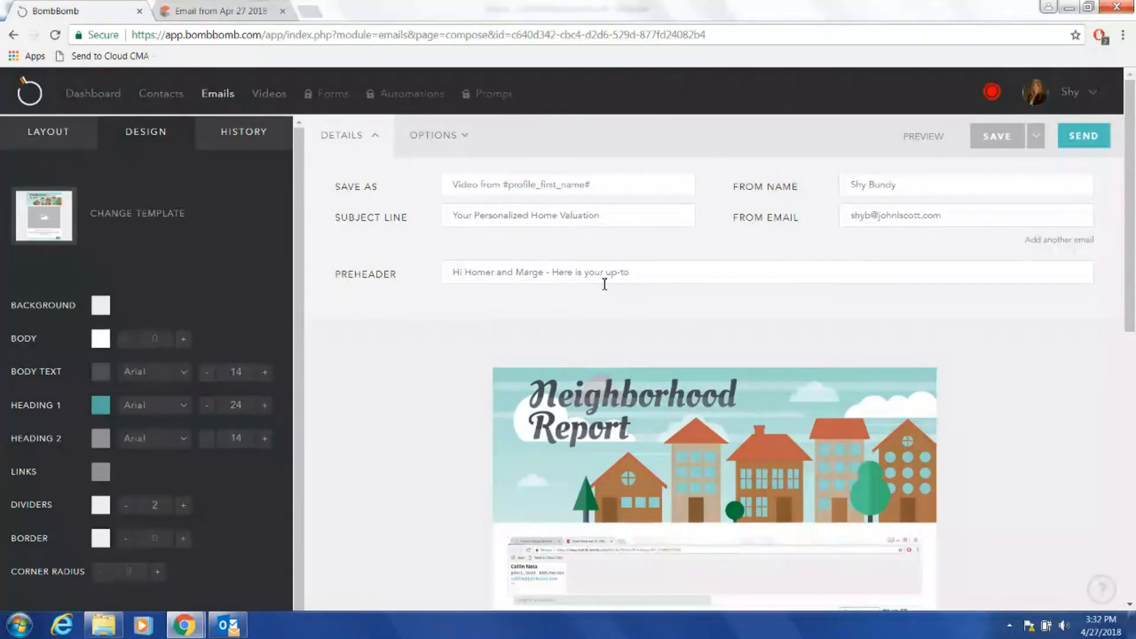
{"action": "type", "text": "me valuation report."}
{"action": "mouse_move", "coordinate": [1128, 243]}
{"action": "left_mouse_down"}
{"action": "mouse_move", "coordinate": [1125, 401]}
{"action": "mouse_move", "coordinate": [1132, 228]}
{"action": "left_mouse_up"}
{"action": "left_click_drag", "start_coordinate": [626, 186], "coordinate": [290, 204]}
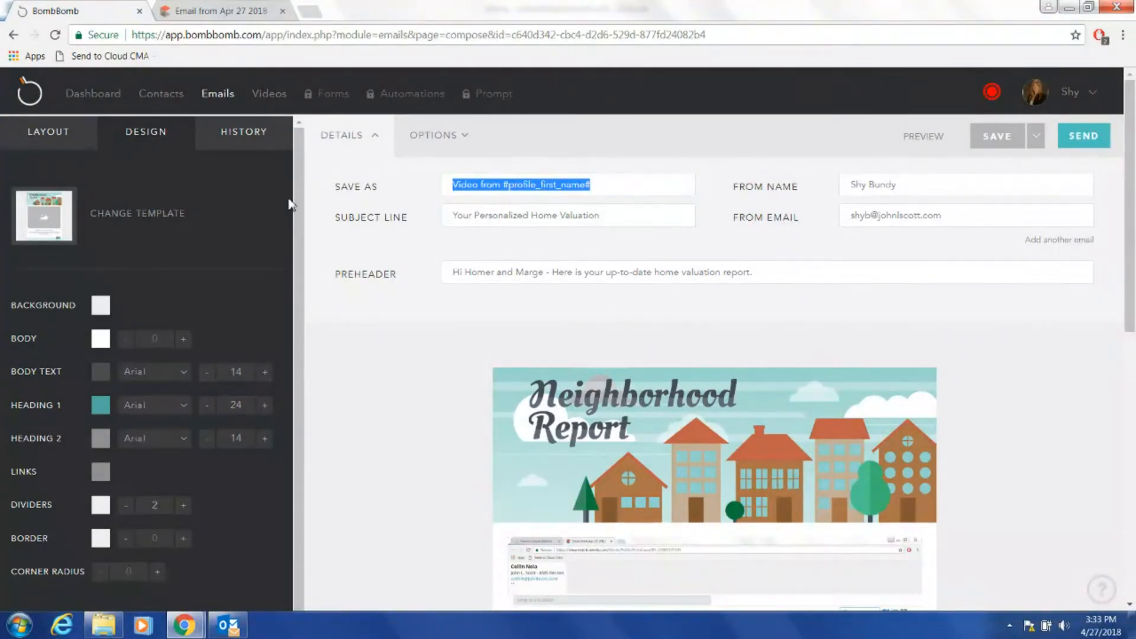
Replace the Save As name with 'Simpson Home Valuation - 4/27/18'.
{"action": "type", "text": "Simpson Home Valuati"}
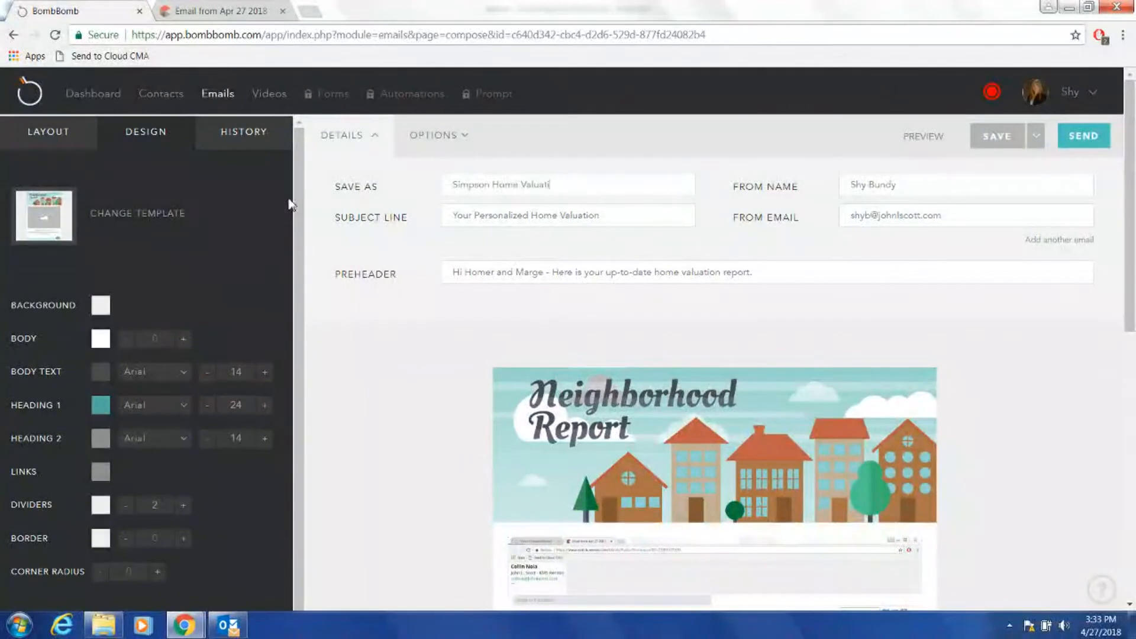
{"action": "type", "text": "on - 4/27/18"}
{"action": "mouse_move", "coordinate": [1132, 205]}
{"action": "left_mouse_down"}
{"action": "mouse_move", "coordinate": [1134, 440]}
{"action": "mouse_move", "coordinate": [1131, 216]}
{"action": "left_mouse_up"}
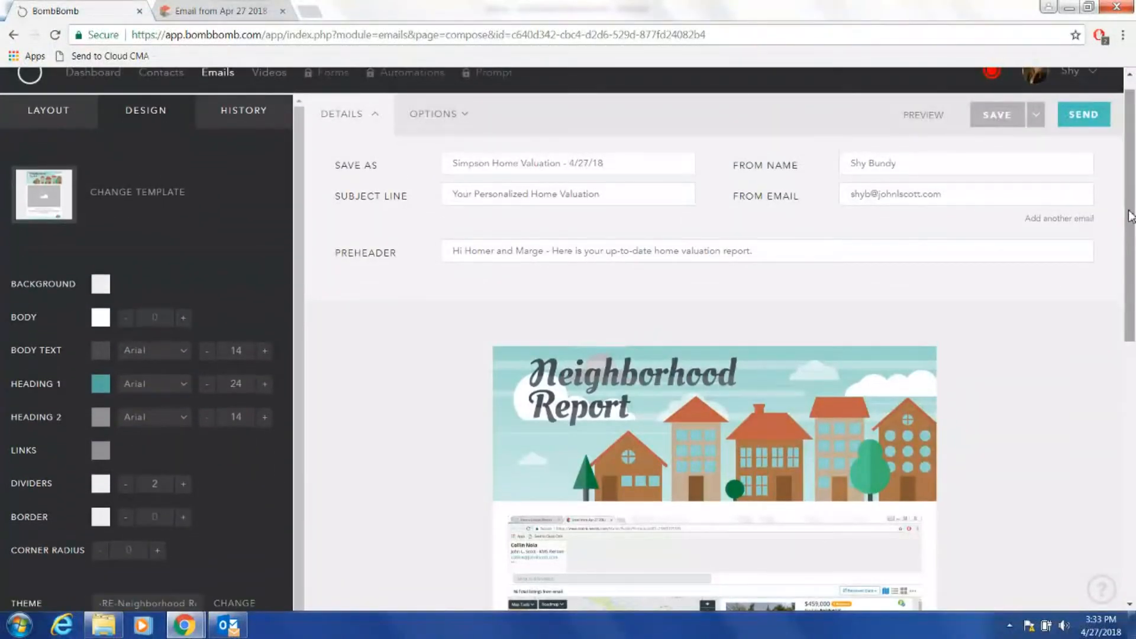
{"action": "left_click_drag", "start_coordinate": [1131, 218], "coordinate": [1127, 186]}
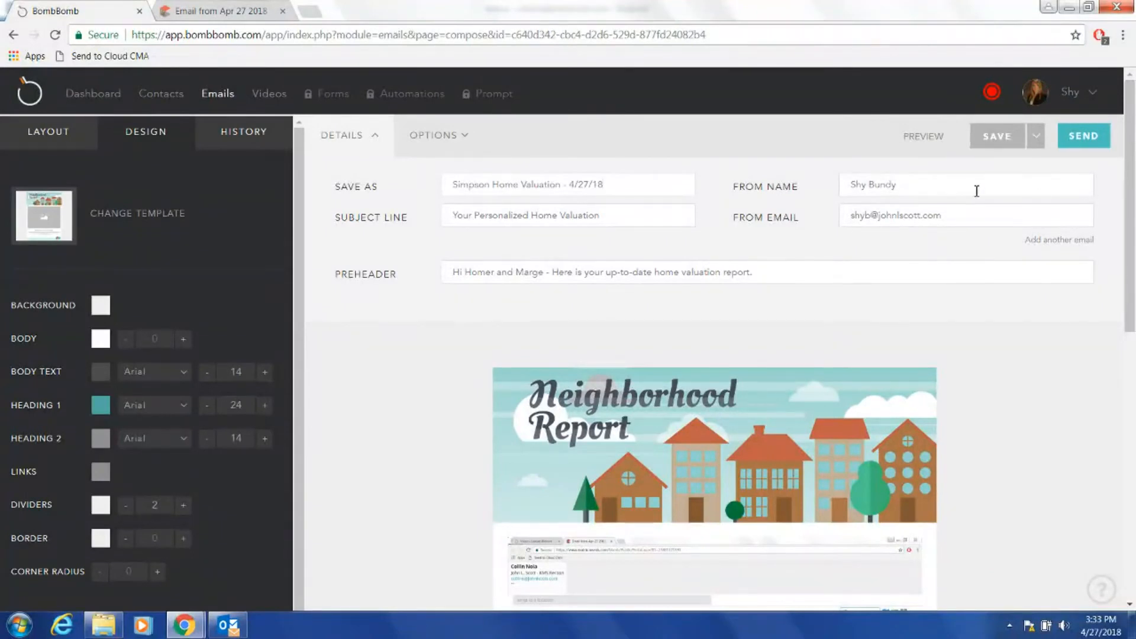
Preview the email, close the blank preview, and save the Simpson Home Valuation - 4/27/18 draft.
{"action": "left_click", "coordinate": [925, 137]}
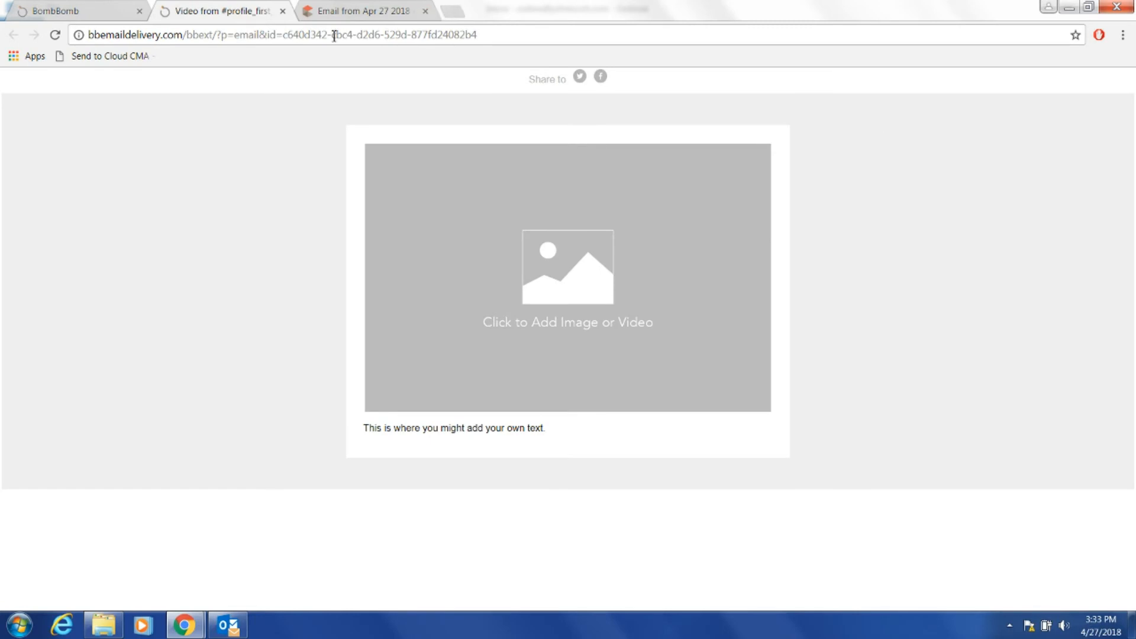
{"action": "left_click", "coordinate": [284, 12]}
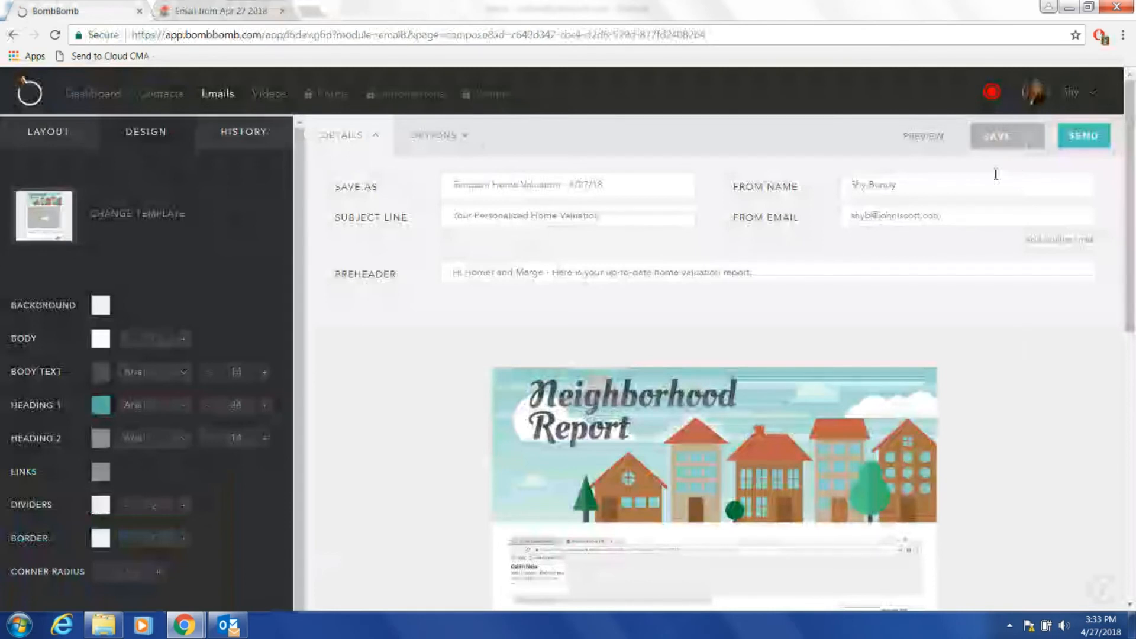
{"action": "left_click", "coordinate": [996, 138]}
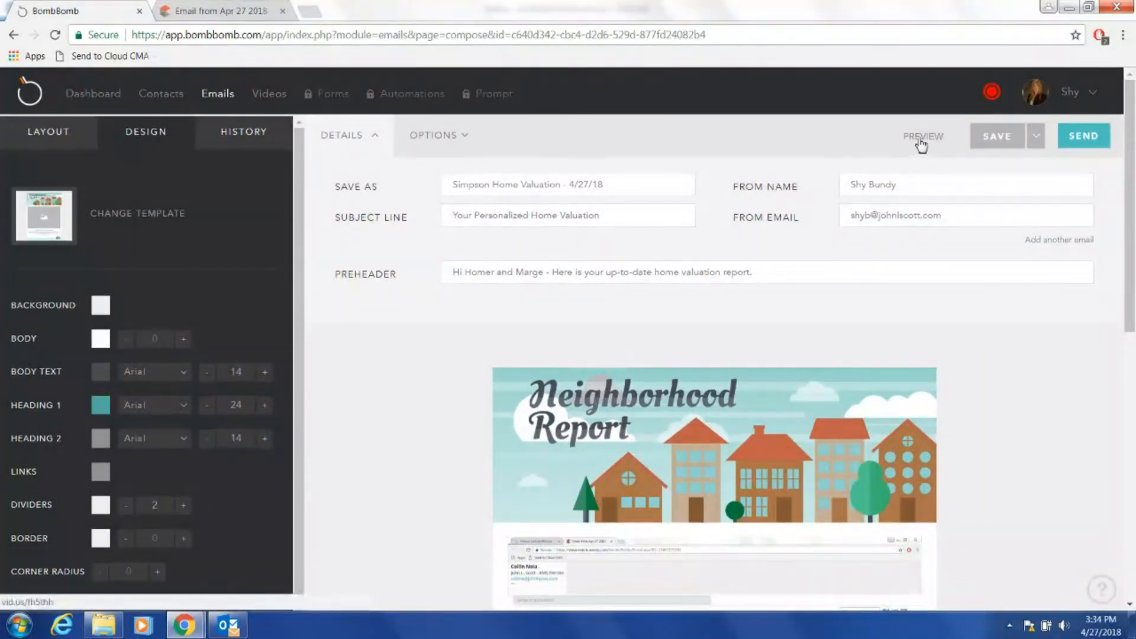
{"action": "left_click", "coordinate": [920, 145]}
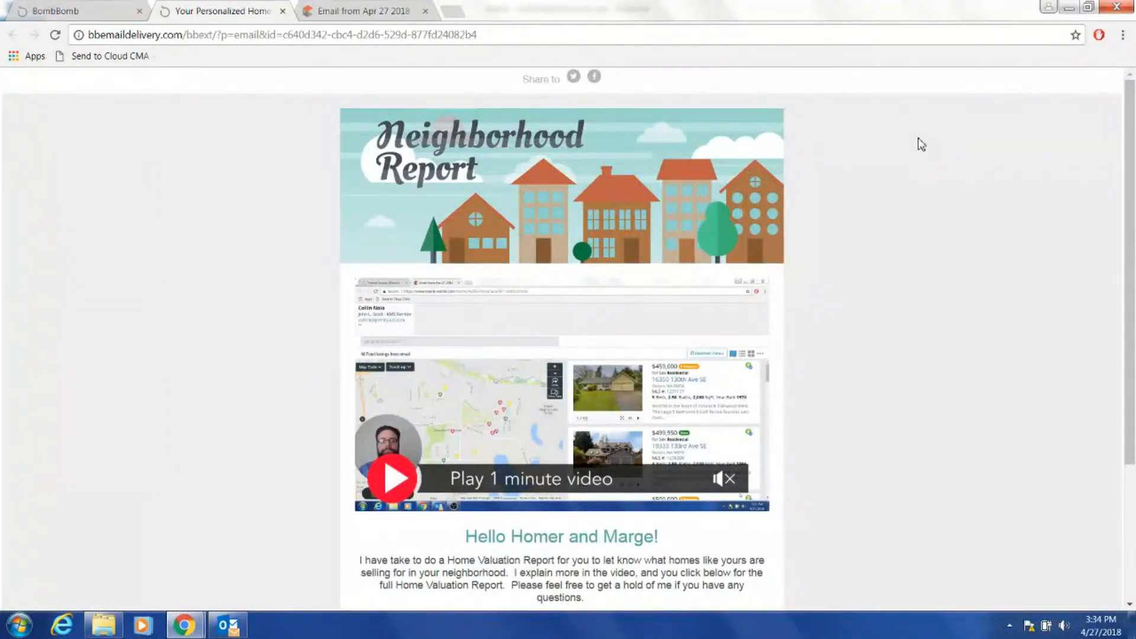
{"action": "scroll", "coordinate": [1134, 306], "scroll_direction": "down", "scroll_amount": 2}
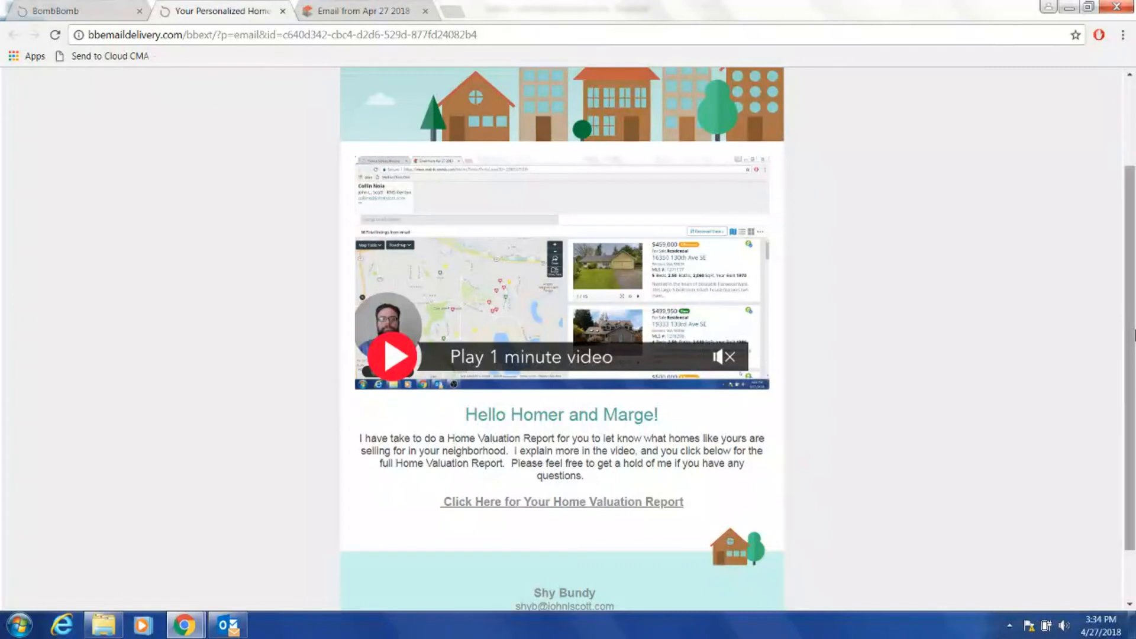
{"action": "left_click_drag", "start_coordinate": [1135, 335], "coordinate": [1131, 241]}
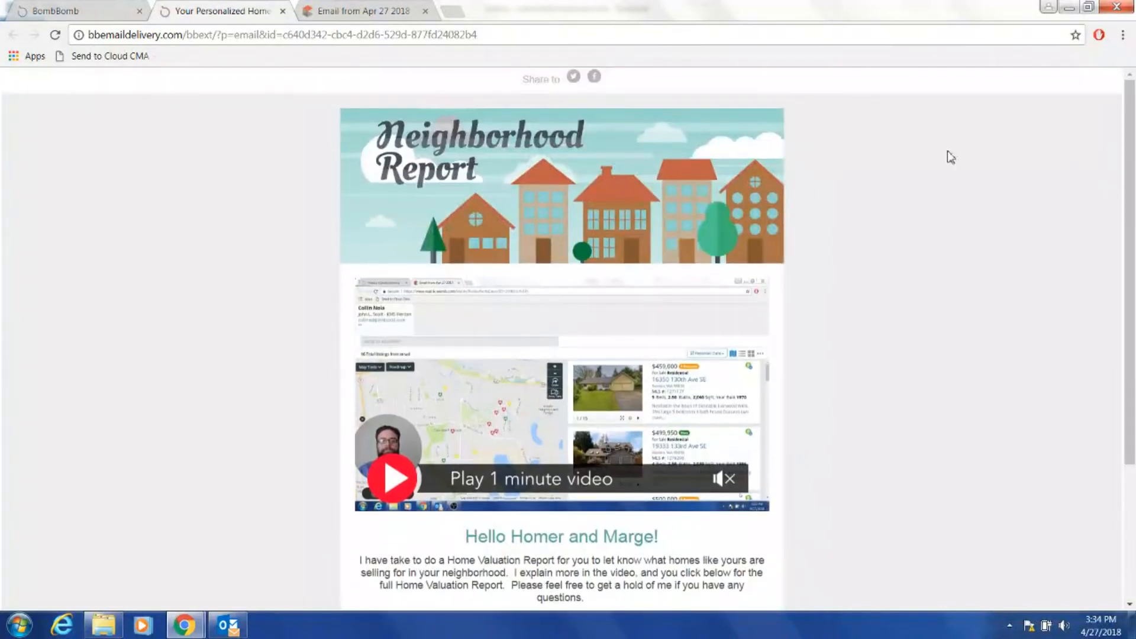
{"action": "left_click", "coordinate": [284, 10]}
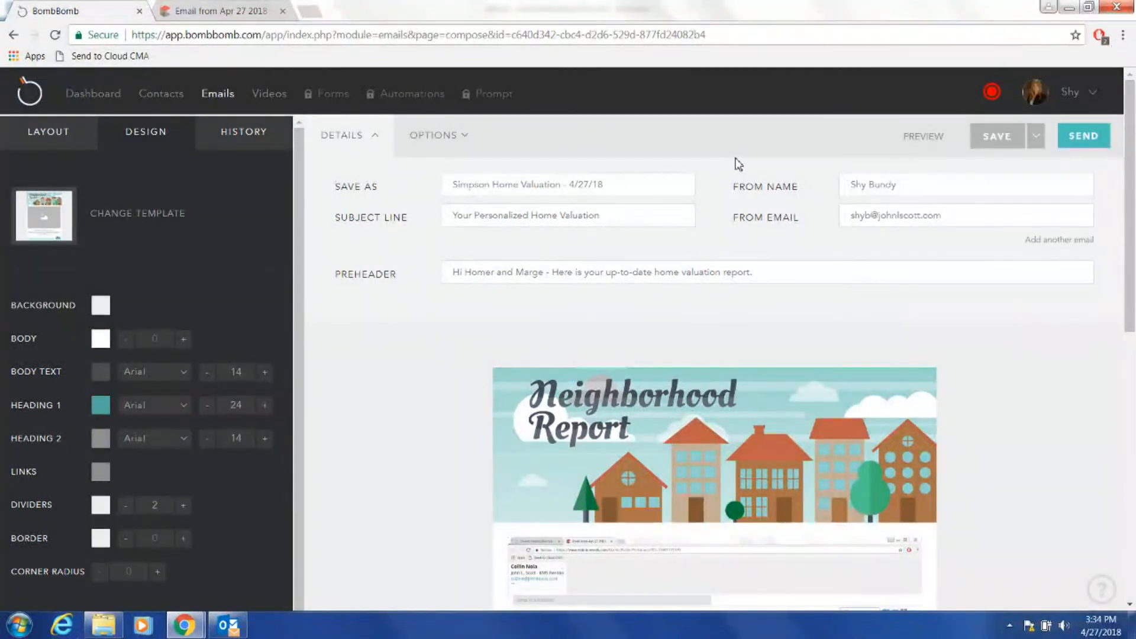
{"action": "mouse_move", "coordinate": [1134, 290]}
{"action": "left_mouse_down"}
{"action": "mouse_move", "coordinate": [1135, 520]}
{"action": "mouse_move", "coordinate": [1134, 284]}
{"action": "left_mouse_up"}
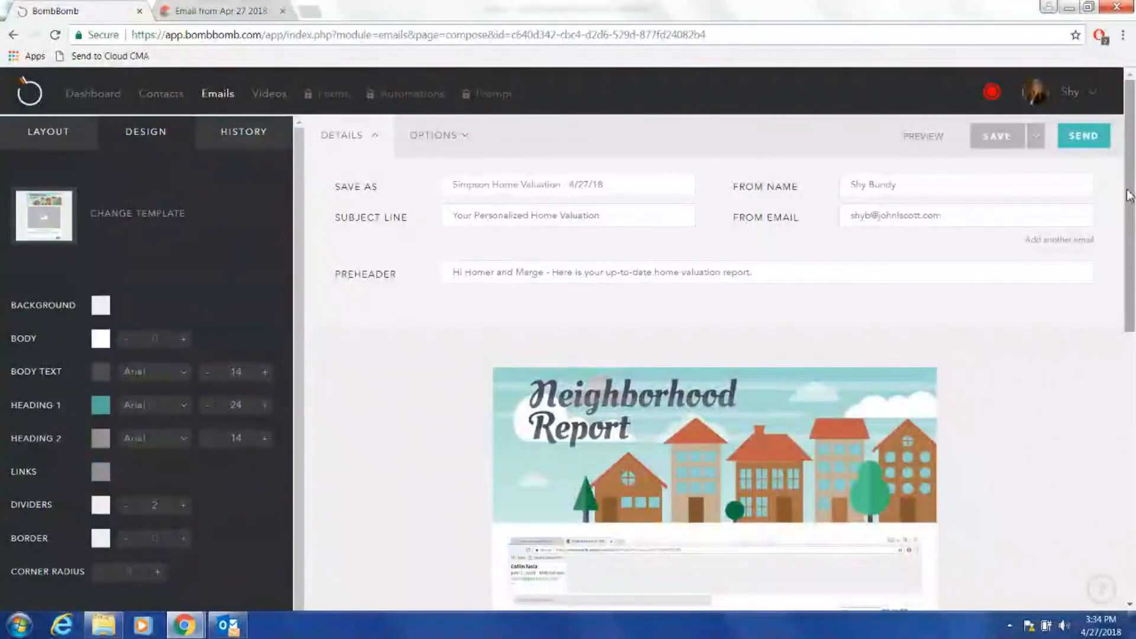
Send the email immediately as a test to one recipient's e-mail address.
{"action": "left_click", "coordinate": [1085, 137]}
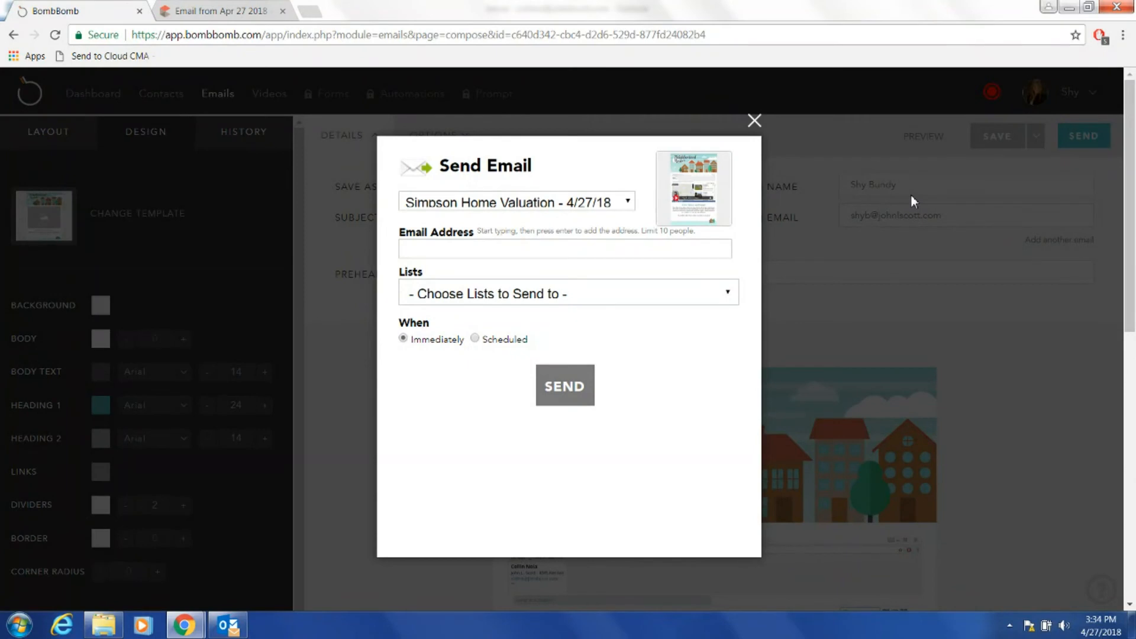
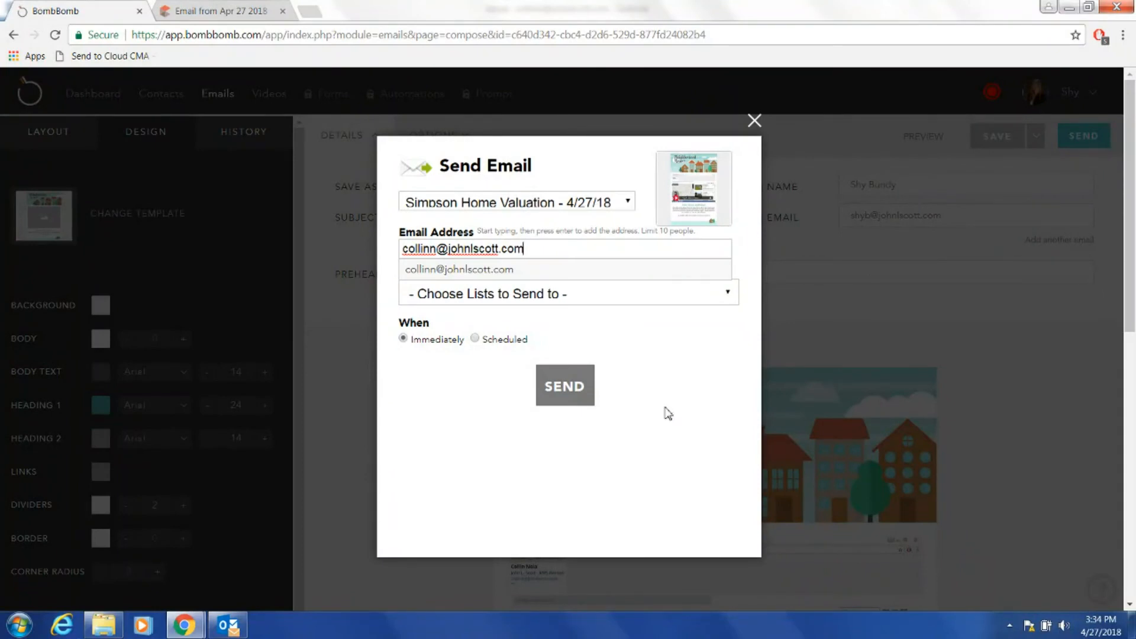
{"action": "key", "text": "Return"}
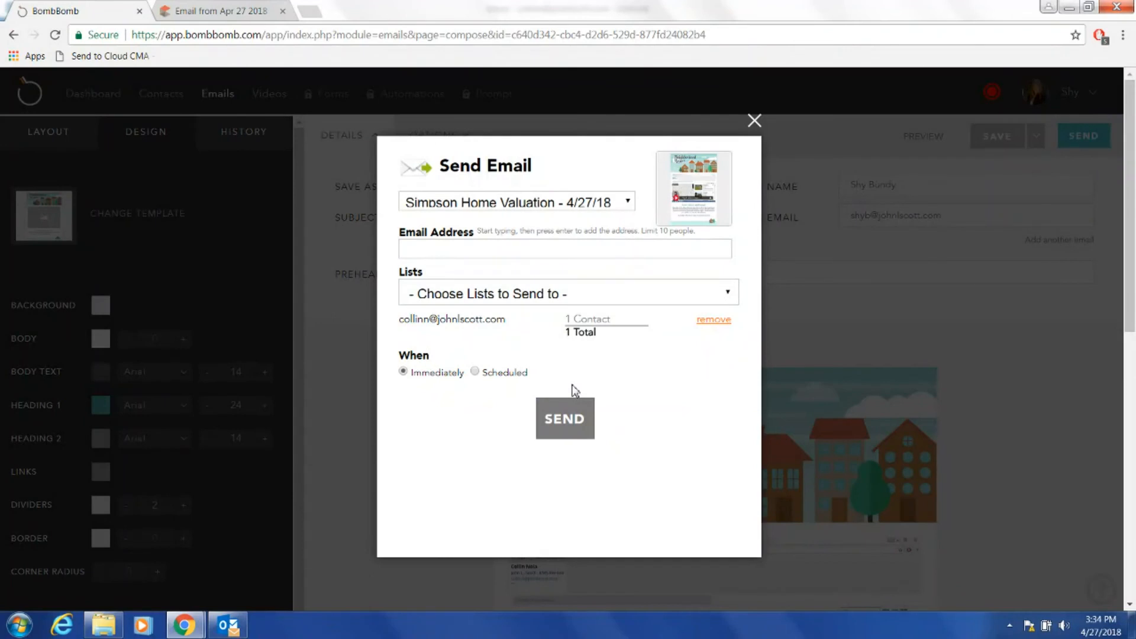
{"action": "left_click", "coordinate": [569, 422]}
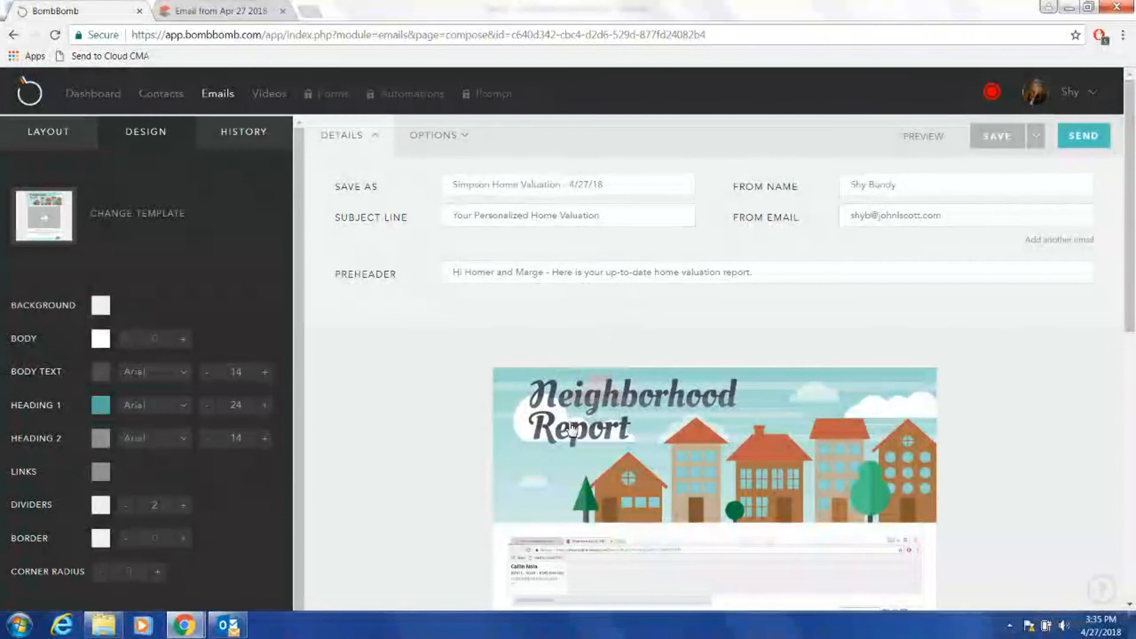
In Outlook, open the 'Your Personalized Home Valuation' test message with its pictures downloaded.
{"action": "left_click", "coordinate": [229, 629]}
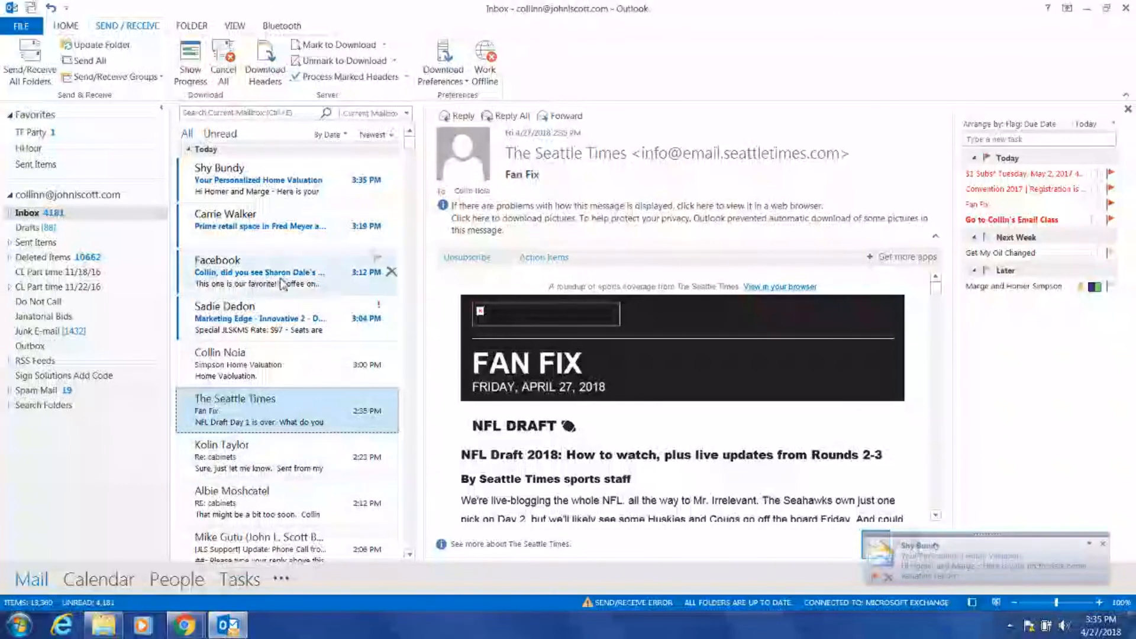
{"action": "left_click", "coordinate": [288, 182]}
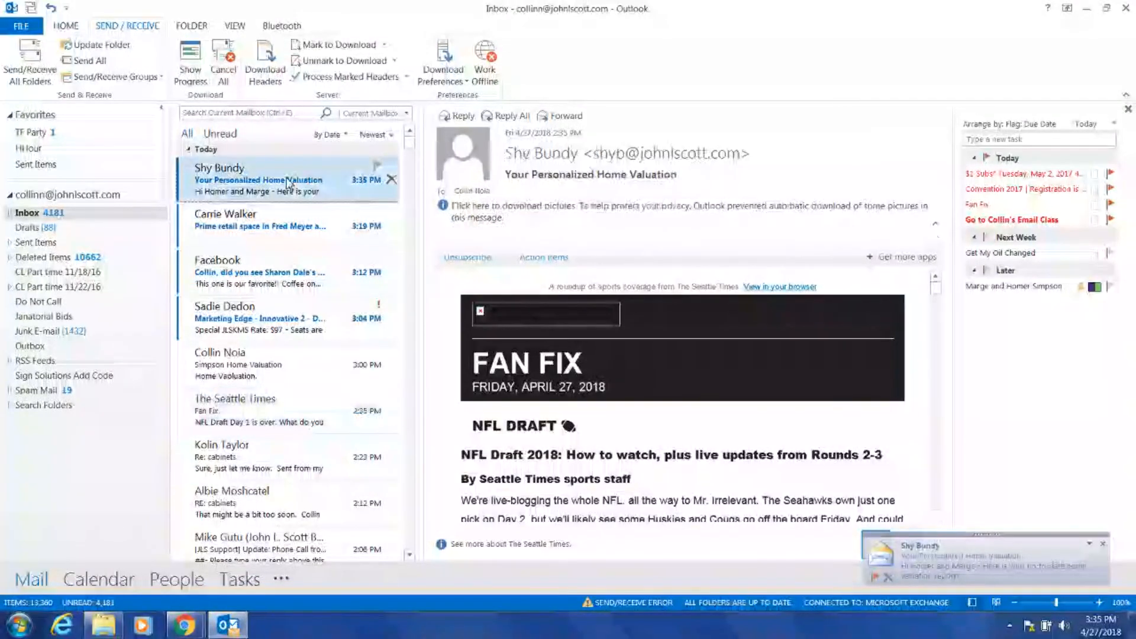
{"action": "left_click", "coordinate": [599, 206]}
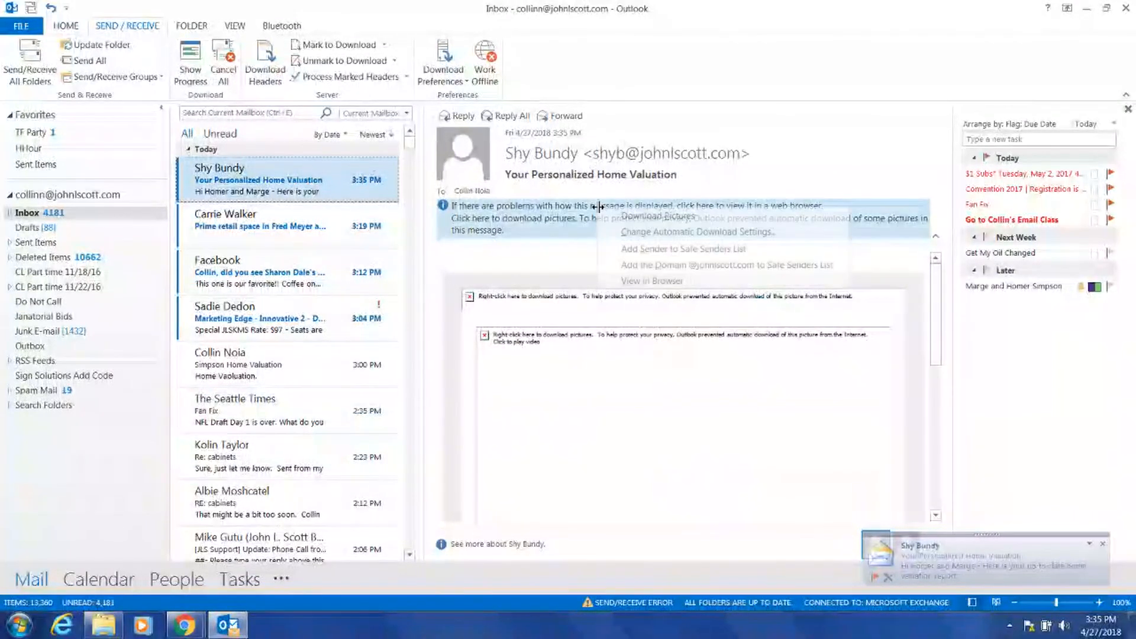
{"action": "left_click", "coordinate": [657, 217]}
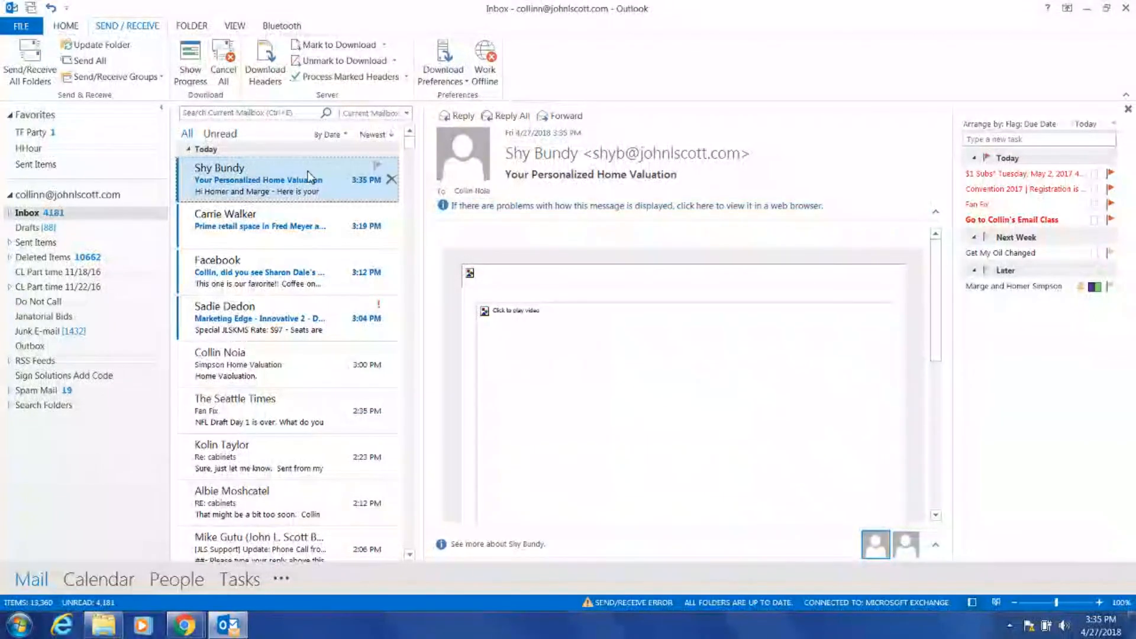
{"action": "double_click", "coordinate": [309, 176]}
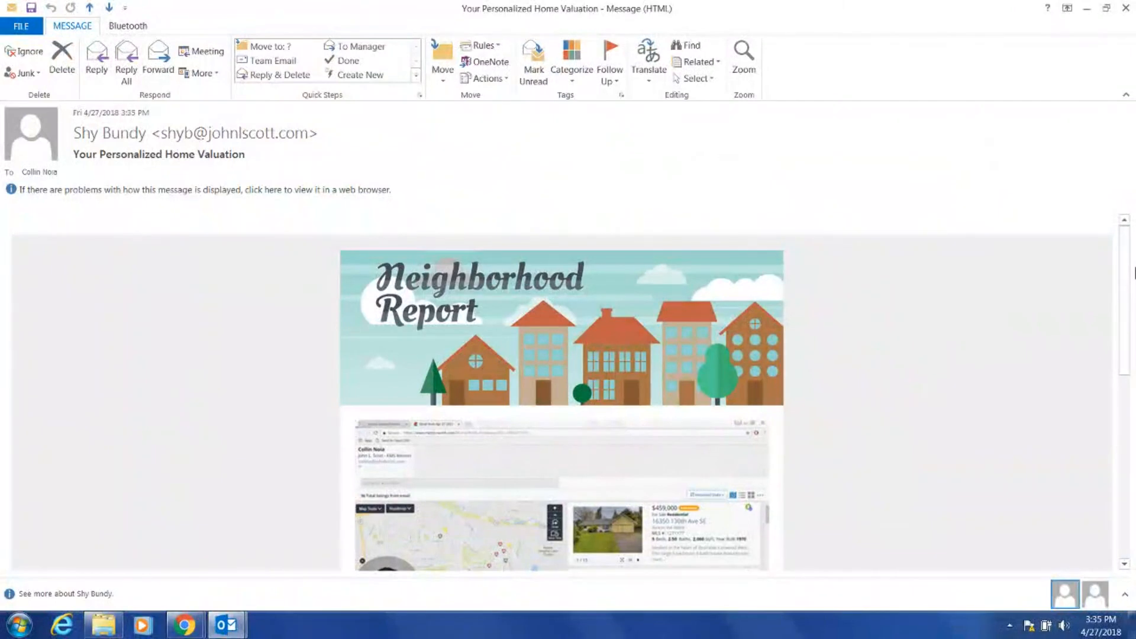
Check the banner, video and report link in the message, then return to the BombBomb editor in Chrome.
{"action": "scroll", "coordinate": [1124, 286], "scroll_direction": "down", "scroll_amount": 5}
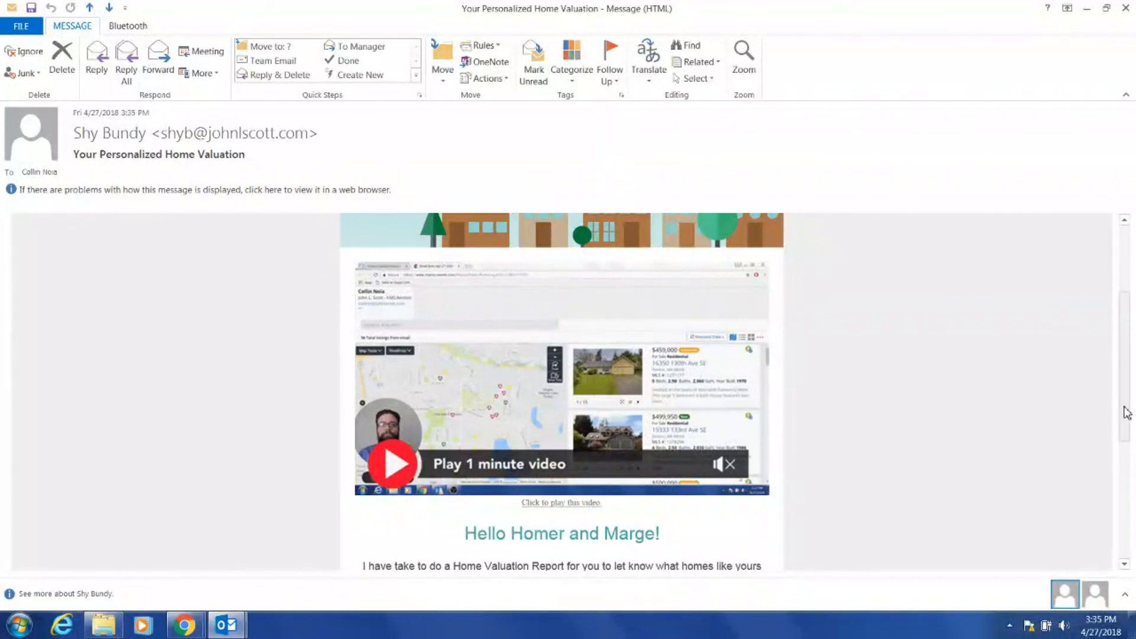
{"action": "scroll", "coordinate": [1126, 467], "scroll_direction": "down", "scroll_amount": 3}
{"action": "scroll", "coordinate": [1126, 467], "scroll_direction": "down", "scroll_amount": 2}
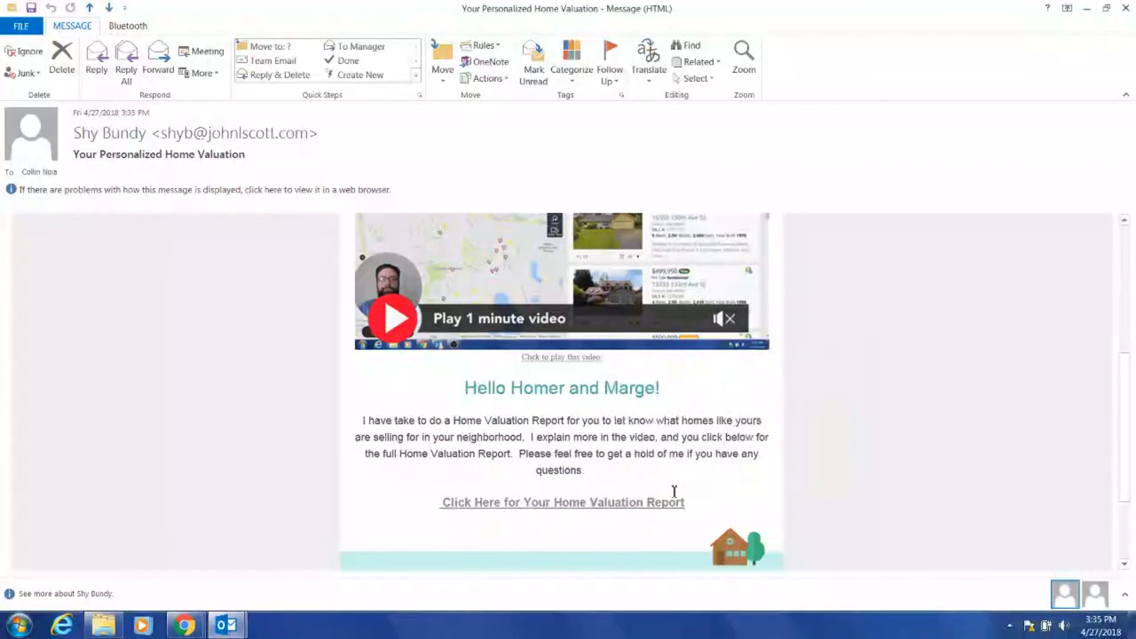
{"action": "mouse_move", "coordinate": [1130, 397]}
{"action": "left_mouse_down"}
{"action": "mouse_move", "coordinate": [1122, 456]}
{"action": "mouse_move", "coordinate": [1091, 286]}
{"action": "left_mouse_up"}
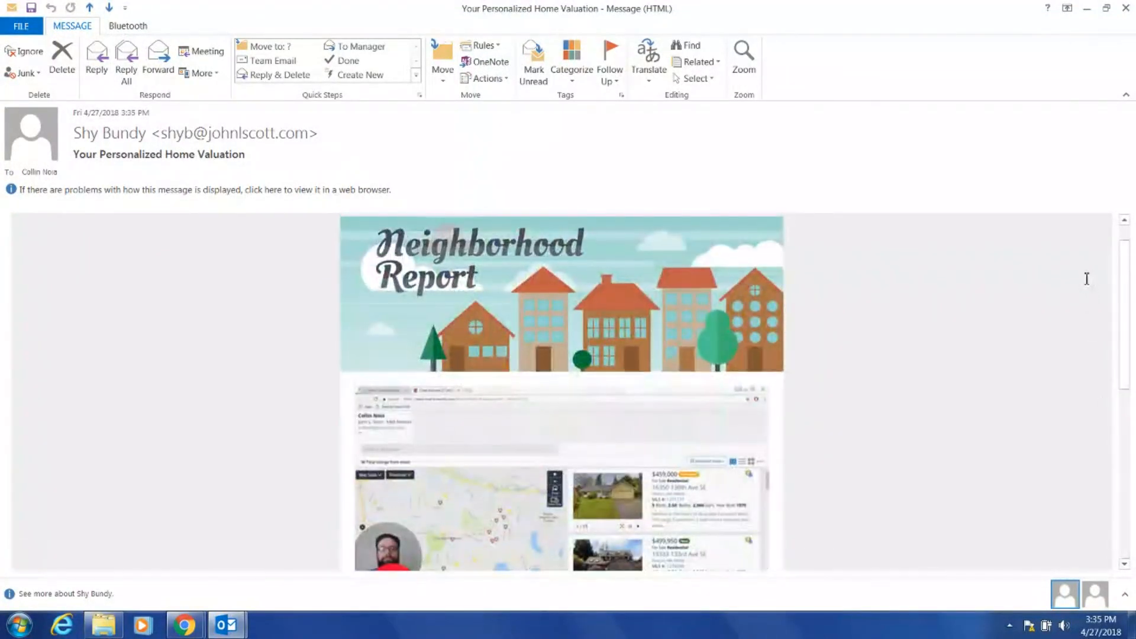
{"action": "left_click", "coordinate": [1085, 8]}
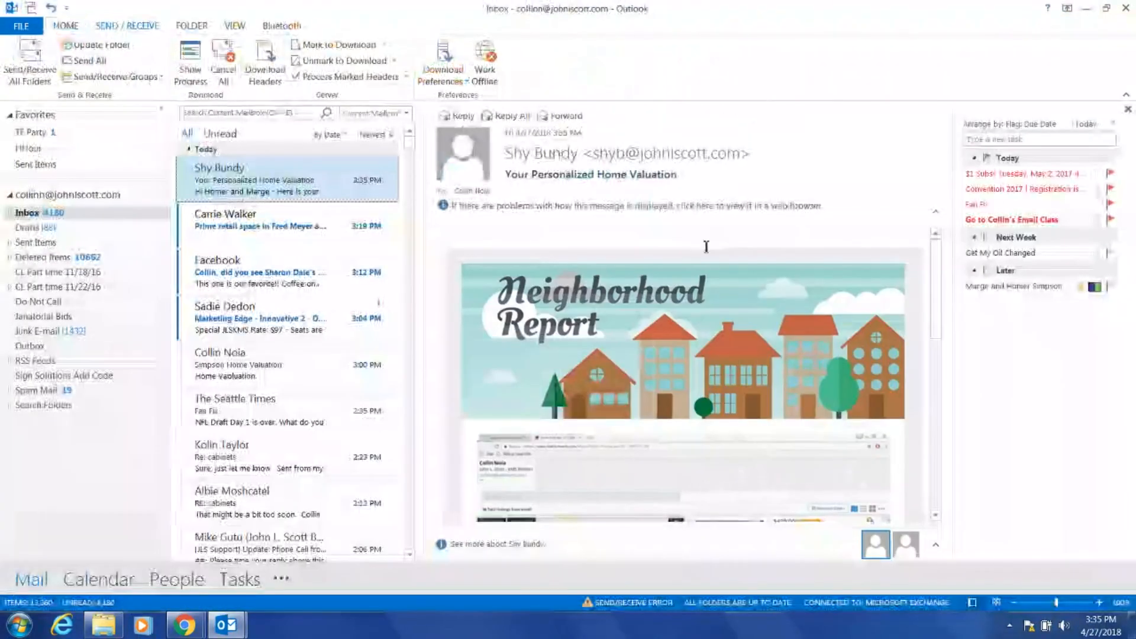
{"action": "left_click", "coordinate": [181, 628]}
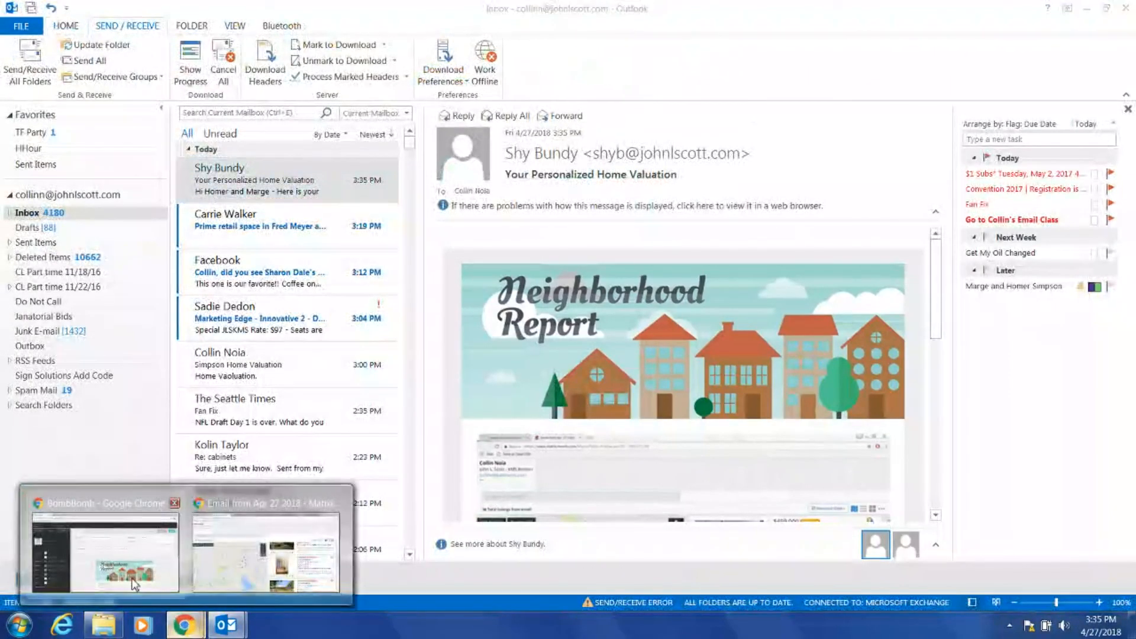
{"action": "left_click", "coordinate": [136, 581]}
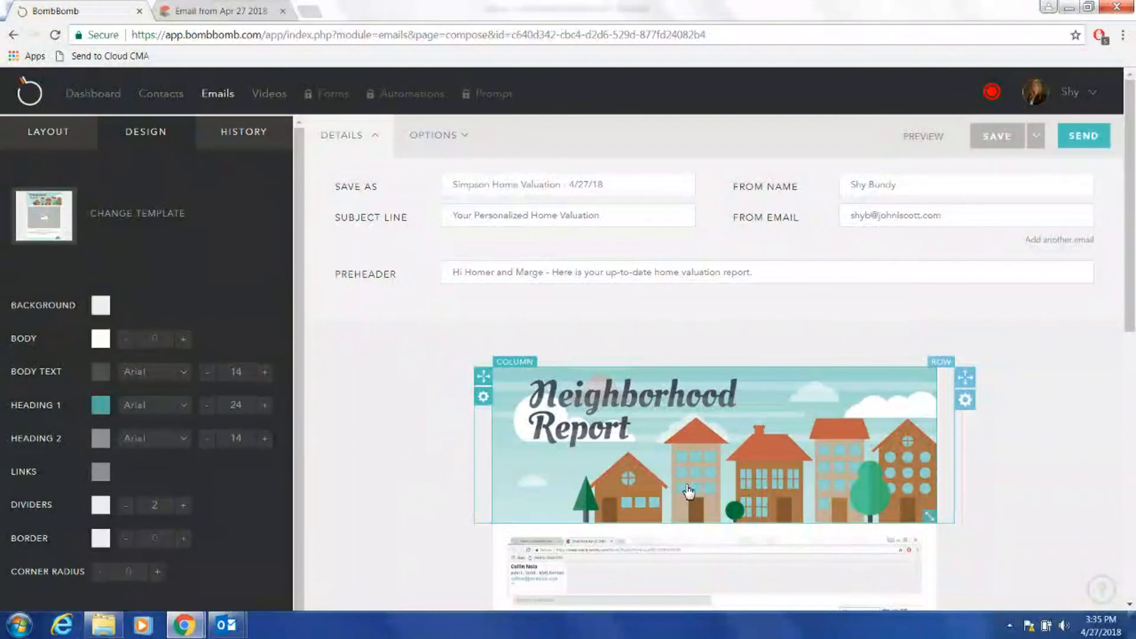